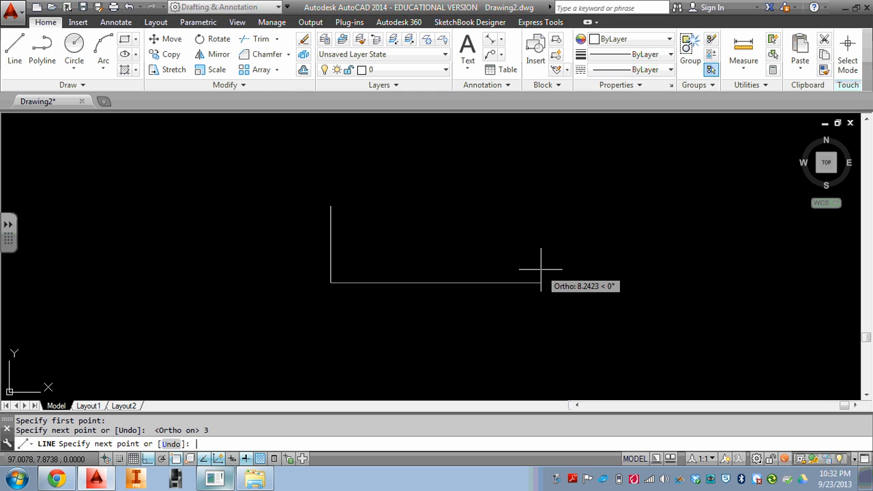
Complete the square with a 3-unit bottom line, a 3-unit right line and a closing top line
type("3")
key("Return")
type("3")
key("Return")
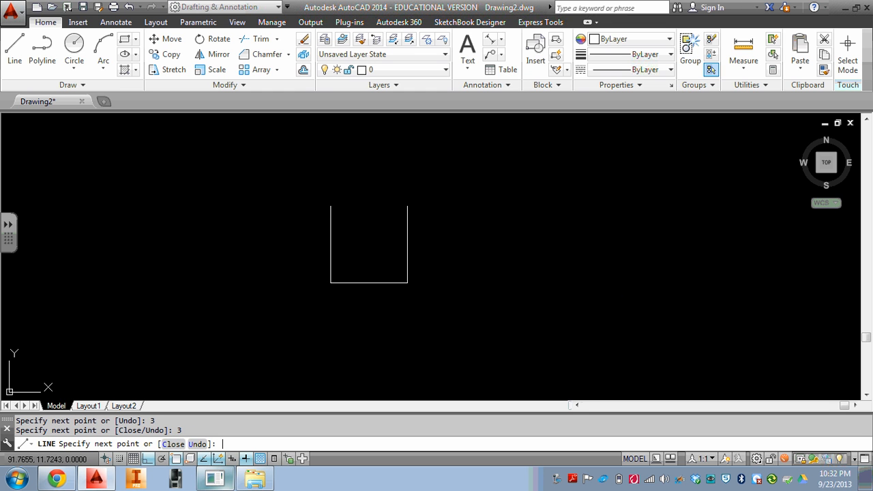
type("c")
key("Return")
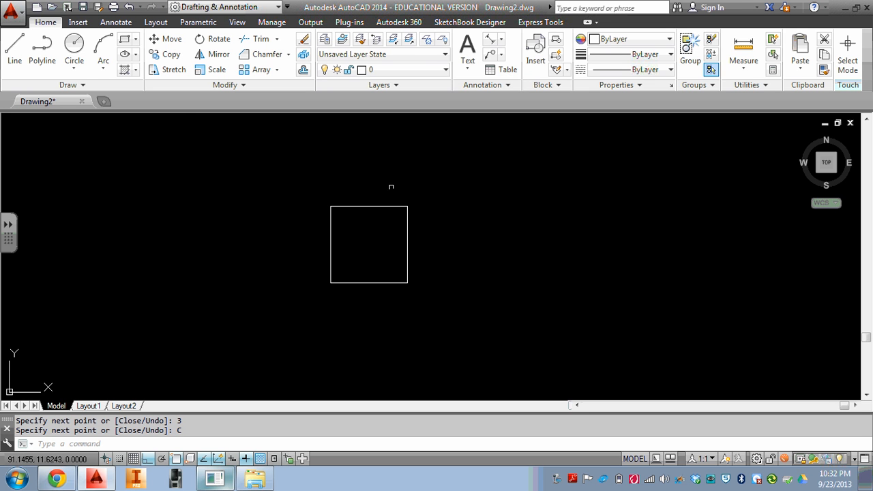
Offset all four sides of the square inward by 0.5
left_click(303, 70)
type(".5")
key("Return")
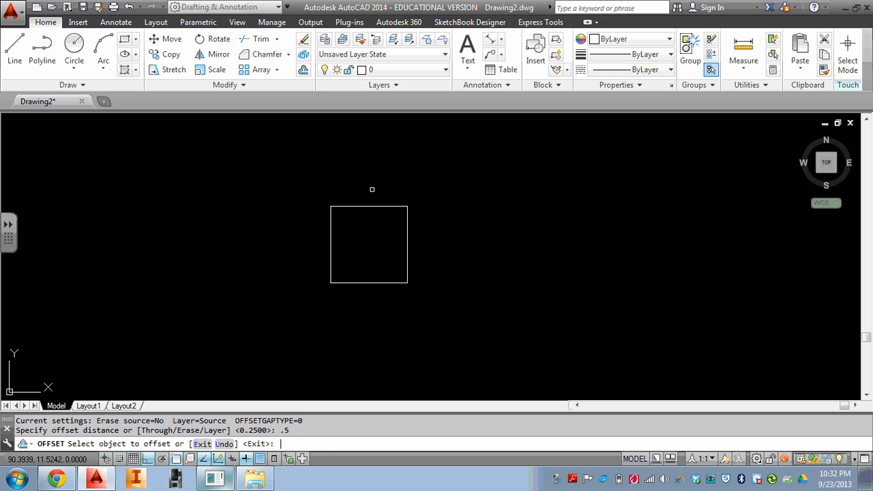
left_click(381, 206)
left_click(380, 225)
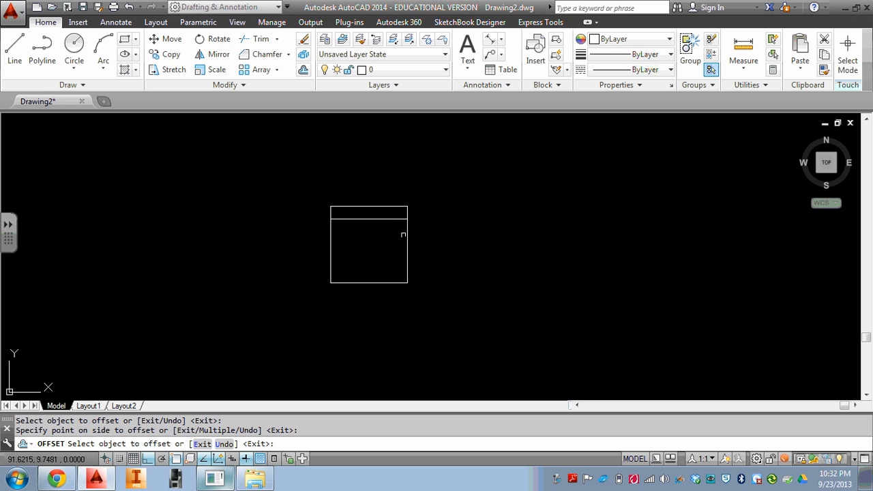
left_click(407, 237)
left_click(385, 239)
left_click(375, 283)
left_click(374, 264)
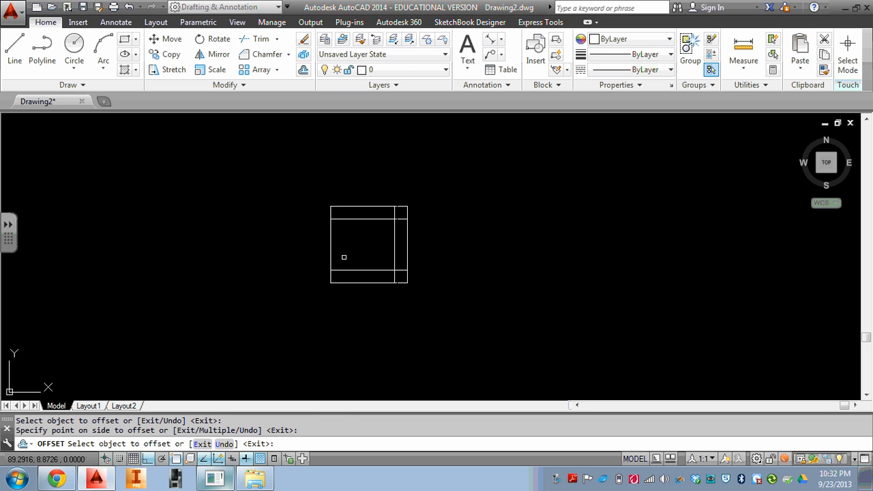
left_click(329, 251)
left_click(350, 243)
key("Escape")
key("Escape")
key("Escape")
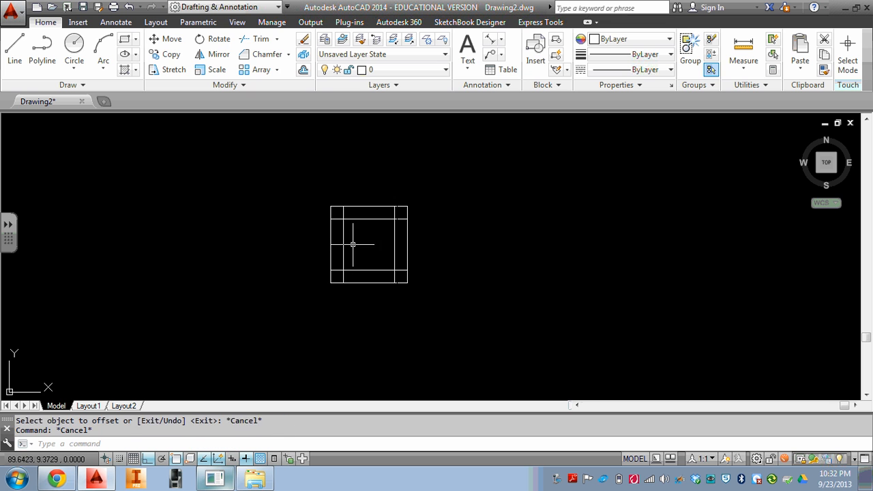
Trim the overhanging ends of the offset lines so a clean inner square remains inside the outer one
left_click(259, 39)
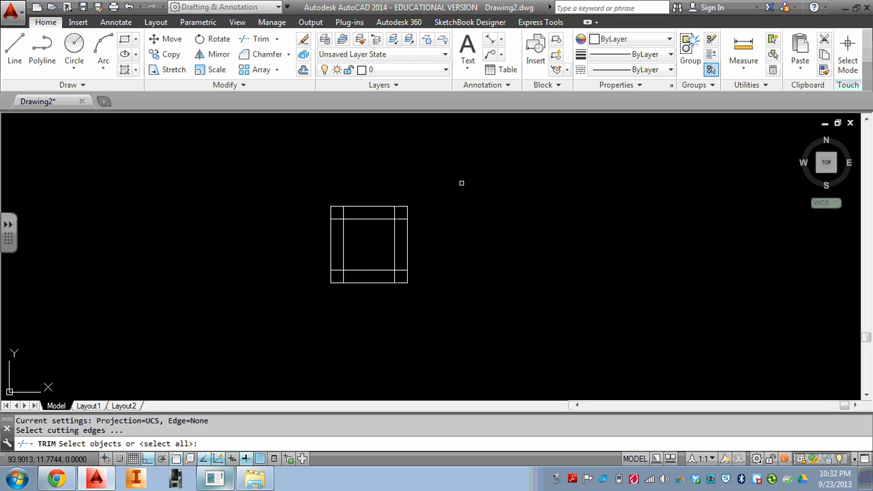
left_click(462, 181)
left_click(275, 300)
key("Return")
left_click(404, 210)
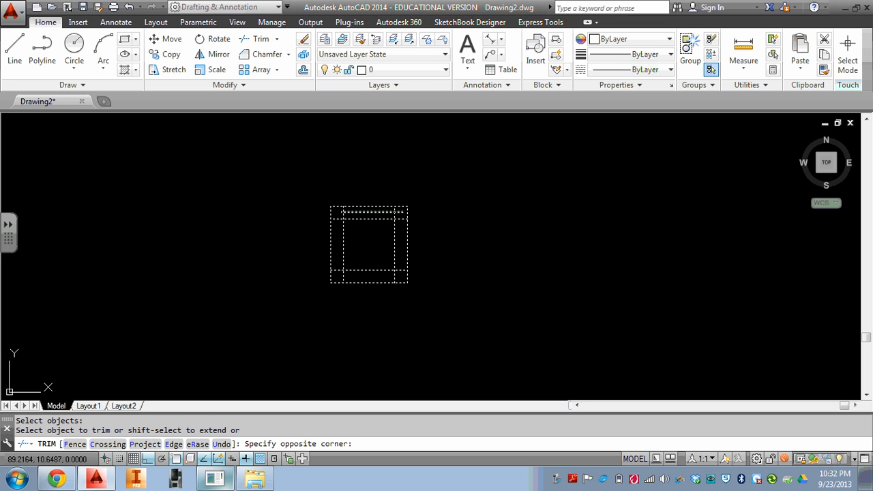
left_click(341, 215)
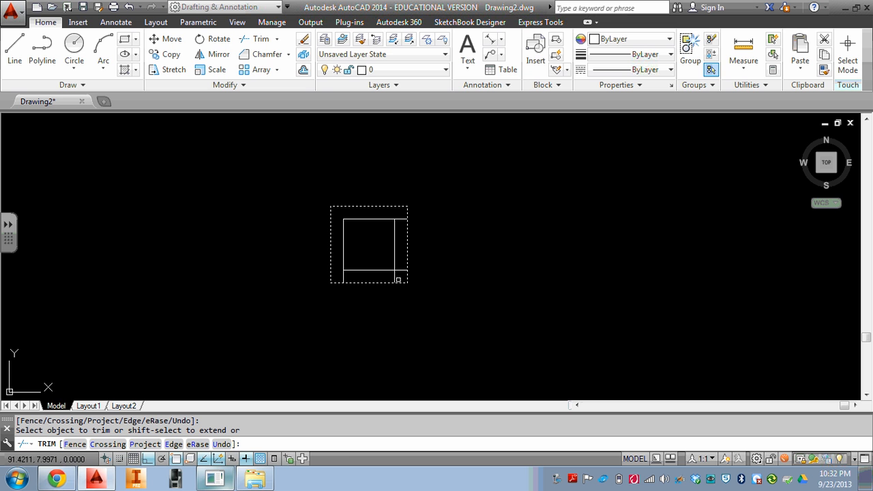
left_click(398, 279)
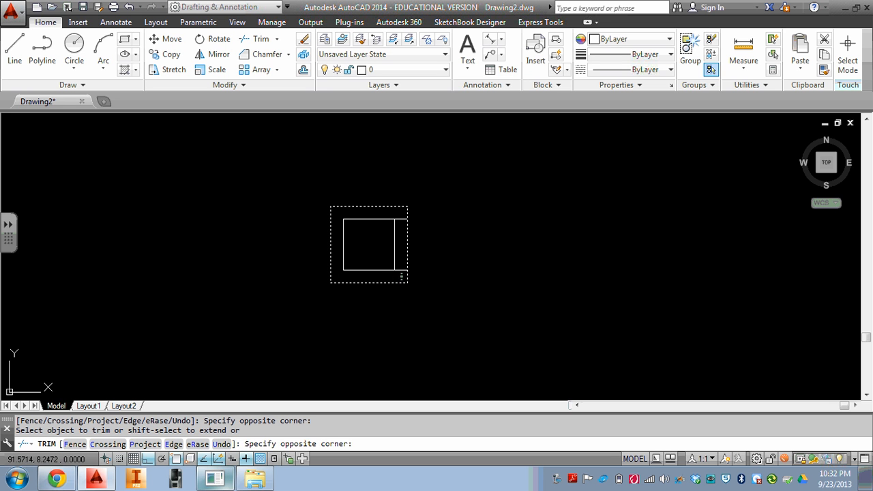
left_click(402, 222)
key("Escape")
key("Escape")
key("Escape")
Move both squares together horizontally to the right into empty drawing space
middle_click_drag(396, 224, 414, 265)
type("m")
key("Return")
left_click(468, 224)
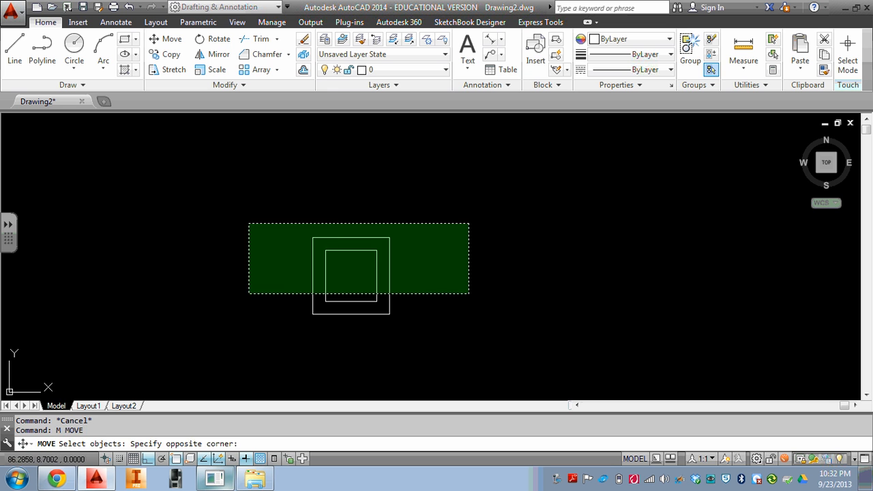
left_click(248, 292)
key("Return")
left_click(267, 276)
left_click(576, 276)
key("Escape")
middle_click_drag(612, 265, 279, 230)
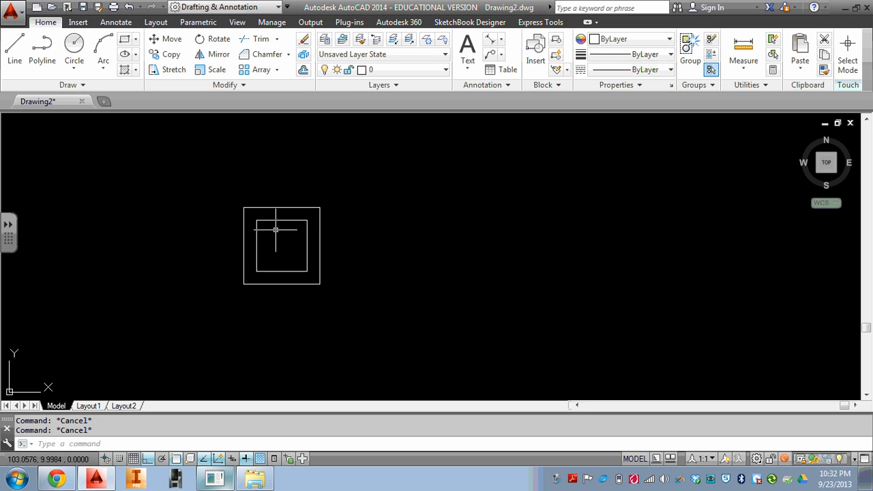
Offset the inner square's top and right sides inward by 0.5
scroll(304, 244, "up", 3)
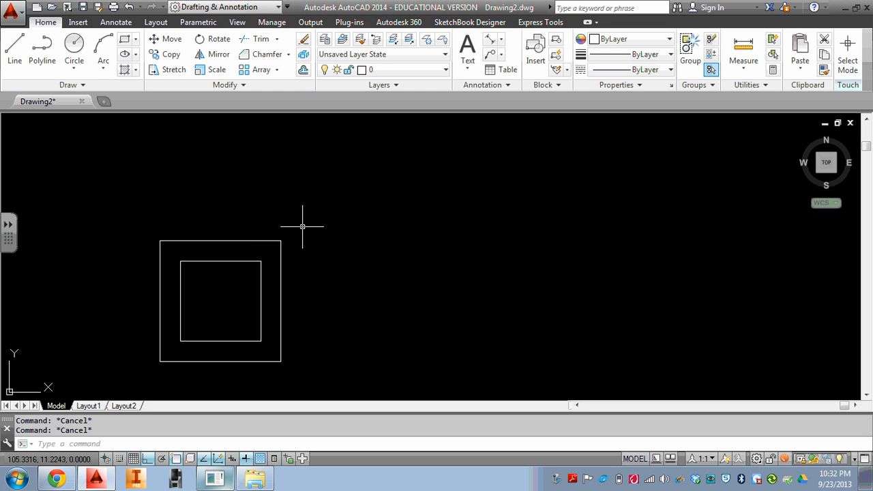
middle_click_drag(284, 207, 289, 228)
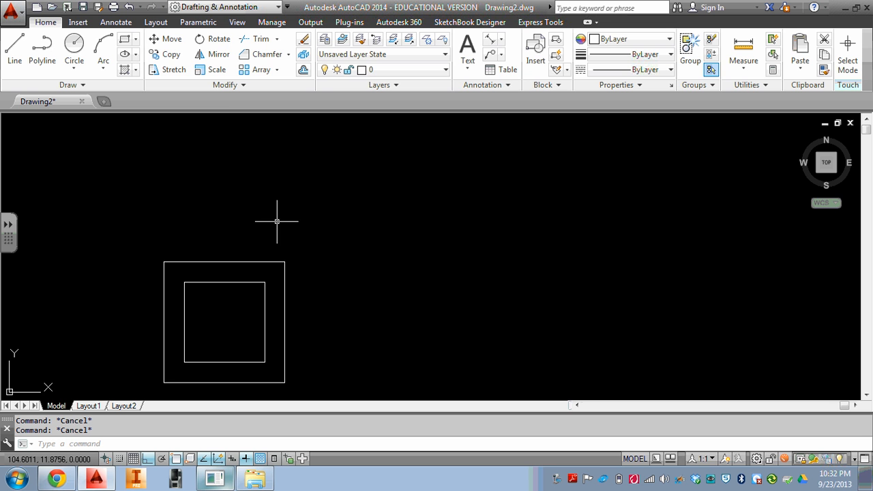
left_click(304, 71)
type(".5")
key("Return")
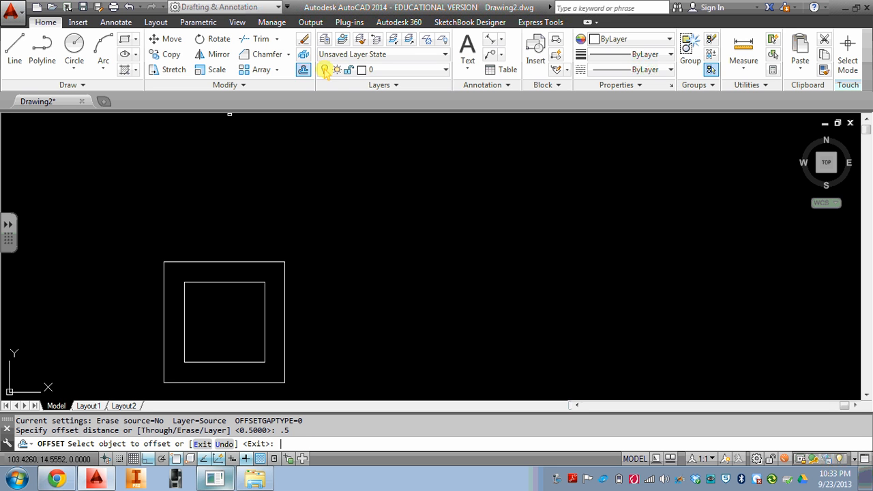
left_click(240, 282)
left_click(249, 303)
left_click(265, 322)
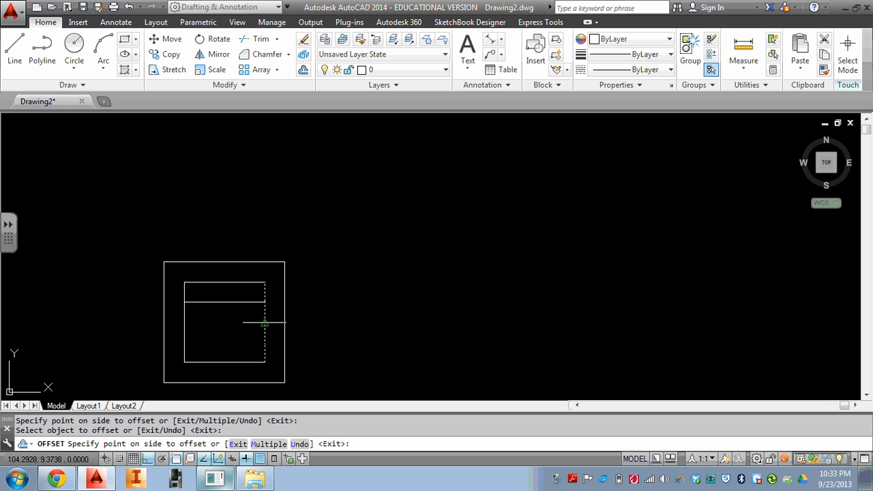
left_click(240, 326)
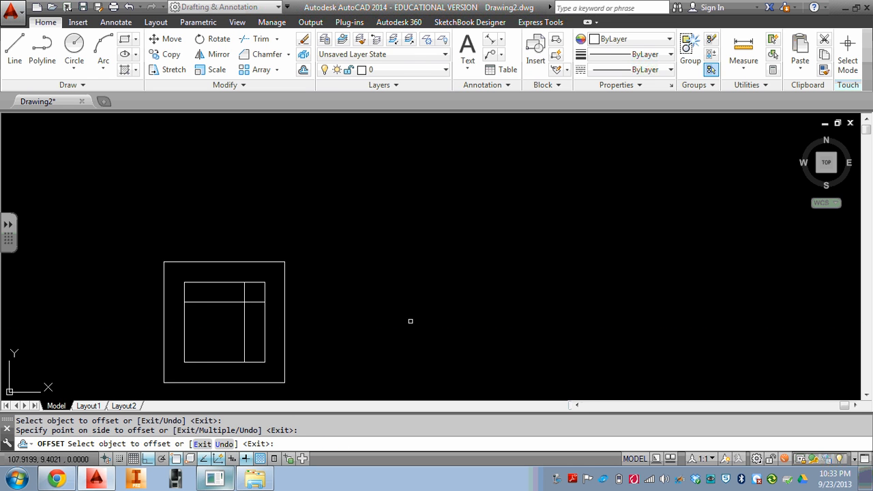
key("Escape")
key("Escape")
Offset the two new lines inside the inner square by another 0.5, one downward and one to the left
key("Return")
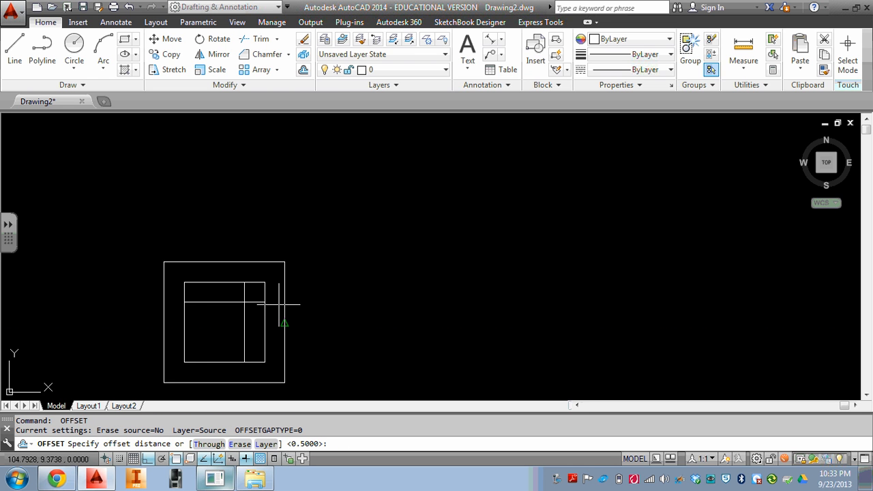
key("Return")
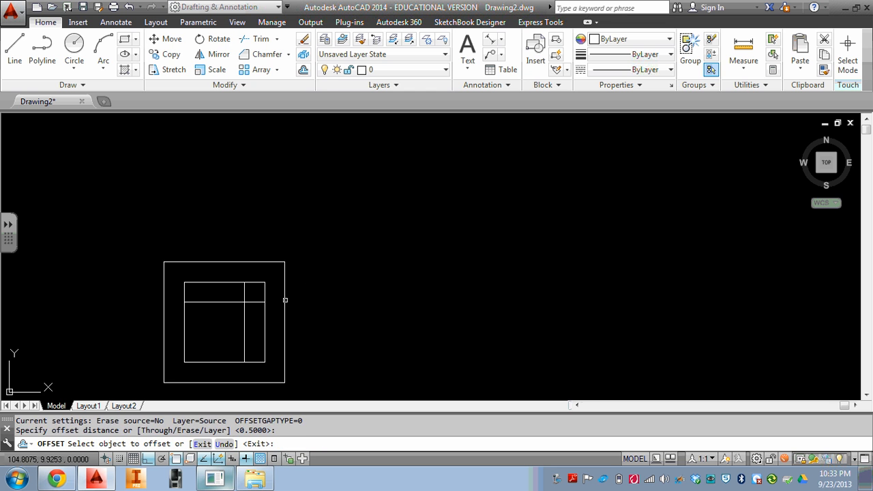
left_click(251, 302)
left_click(252, 330)
left_click(247, 285)
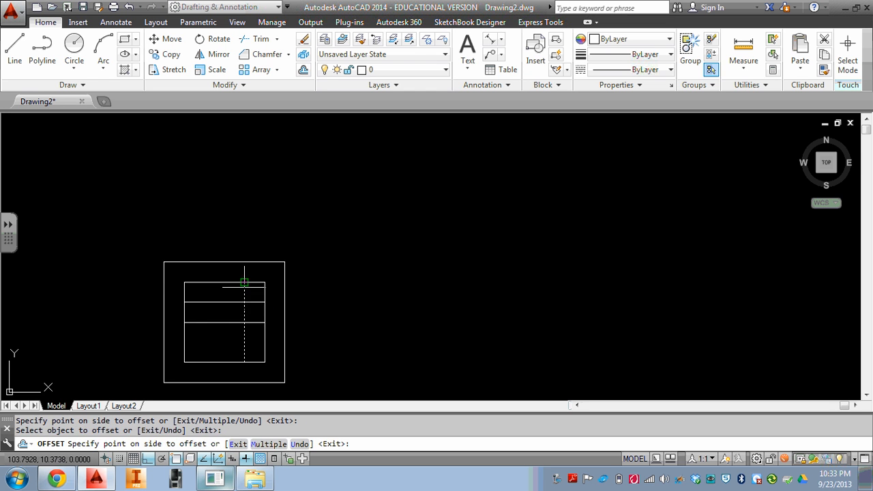
left_click(230, 280)
key("Escape")
key("Escape")
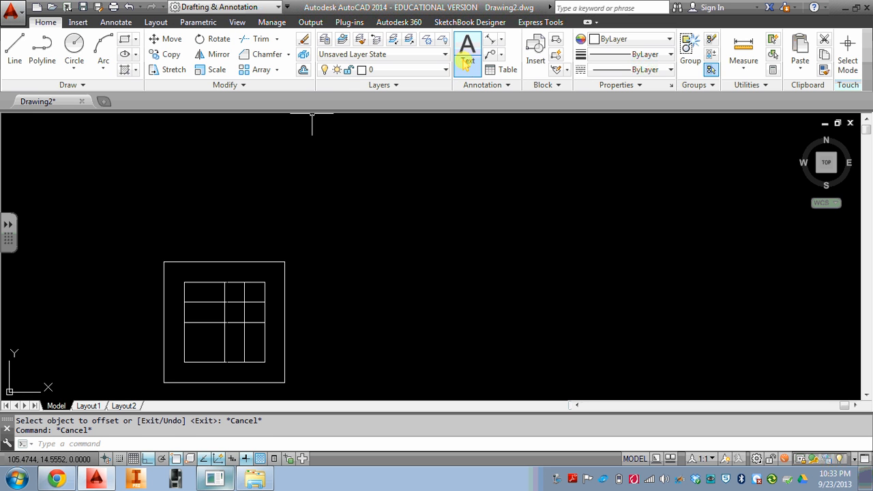
left_click(260, 39)
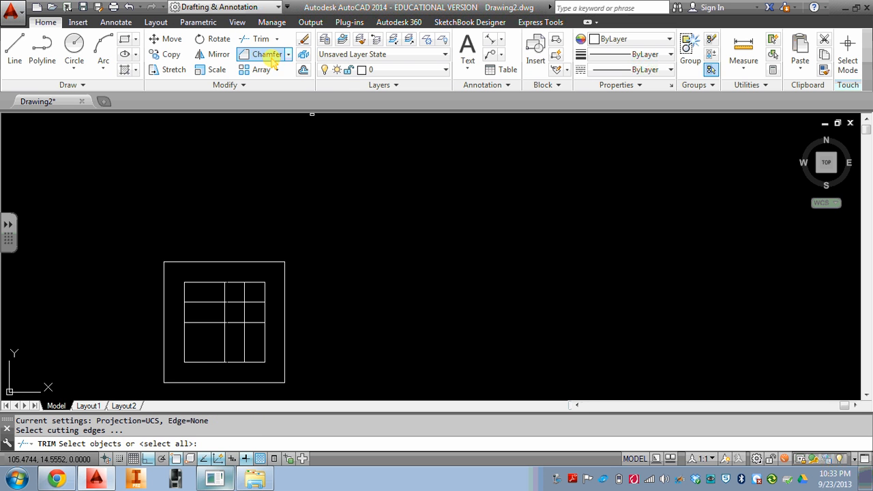
left_click(258, 299)
left_click(217, 333)
key("Escape")
Trim the offset lines to leave two nested squares, 0.5 and 1 unit, in the inner square's upper-right corner
key("space")
left_click(259, 280)
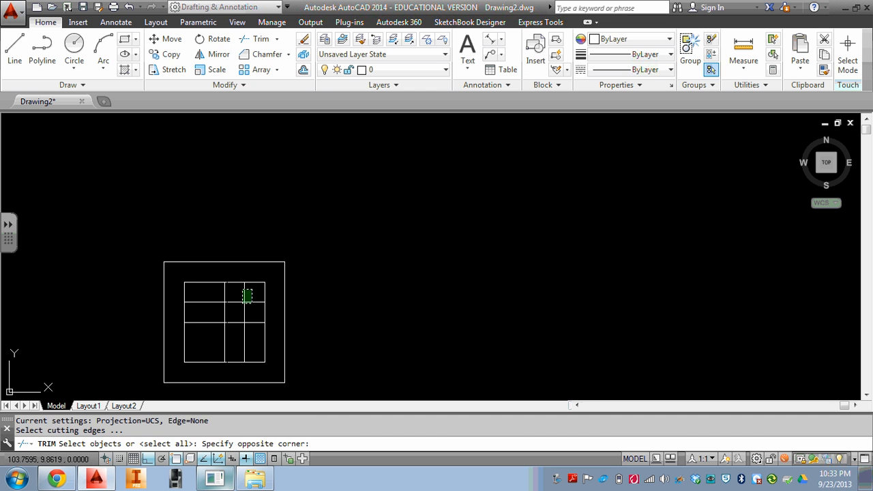
left_click(239, 303)
key("space")
left_click(240, 302)
left_click(245, 317)
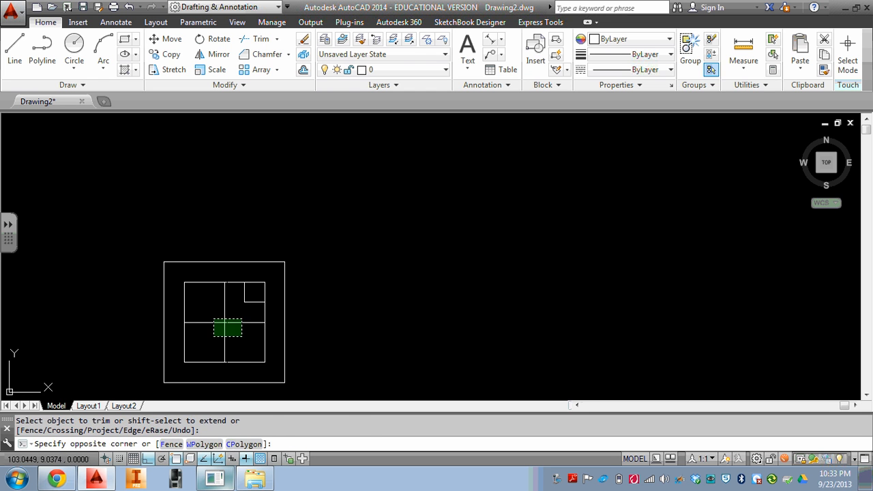
left_click(215, 335)
key("Escape")
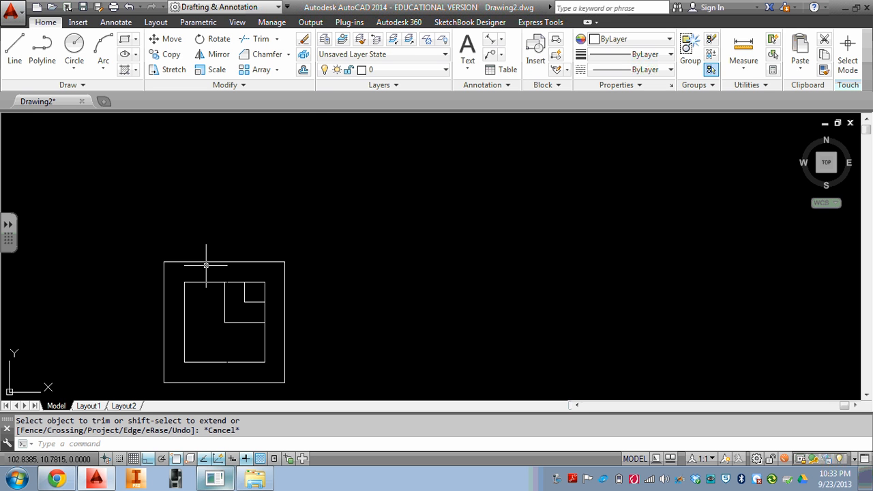
Offset the bottom edge of the 1-unit corner square upward by 4
scroll(245, 226, "down", 2)
key("Escape")
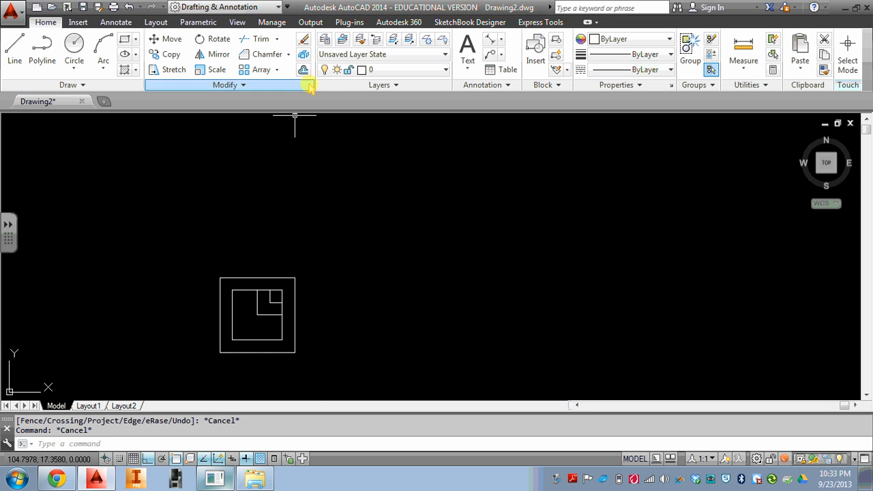
left_click(304, 70)
type("4")
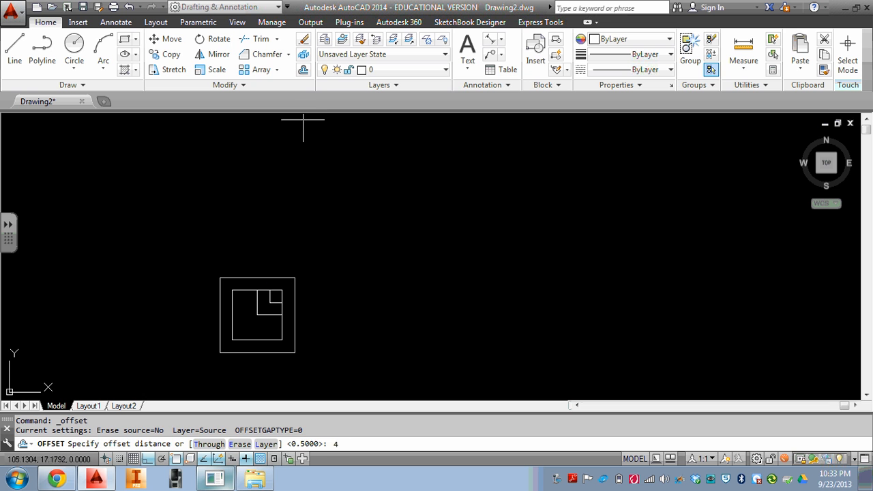
key("Return")
left_click(270, 313)
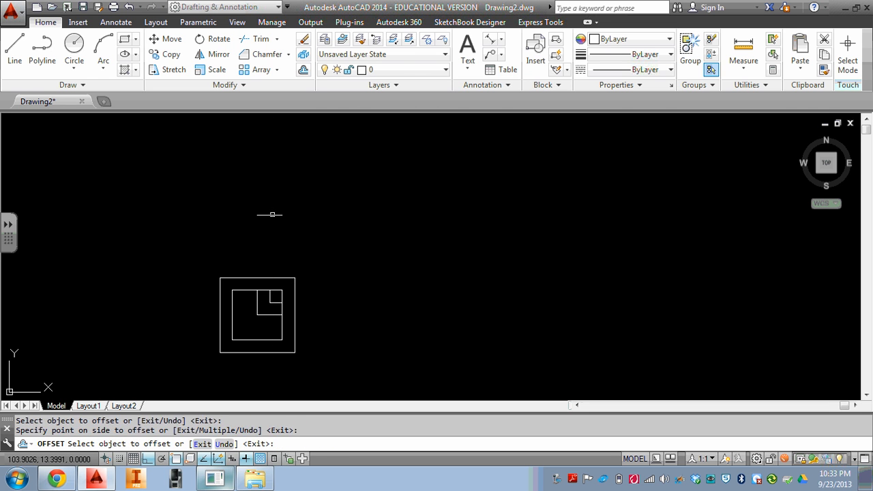
key("Escape")
key("Escape")
key("Escape")
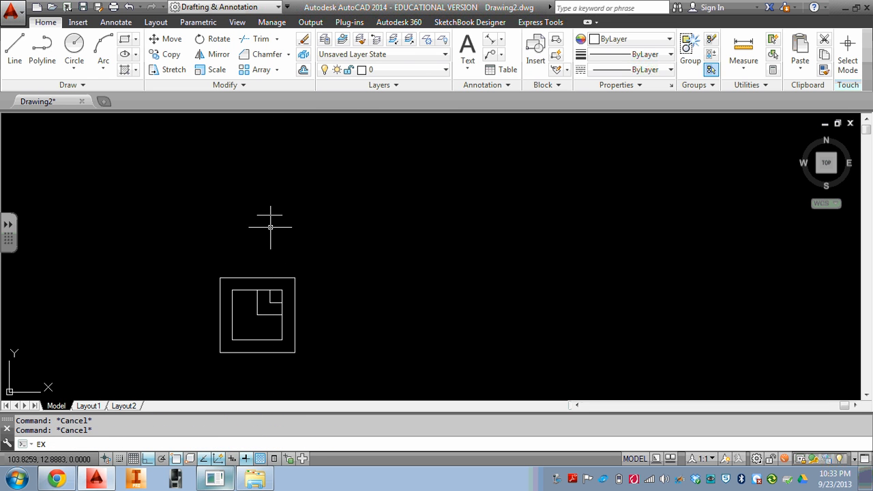
Extend the left edge of the 1-unit corner square up to the short horizontal line above the squares
key("Escape")
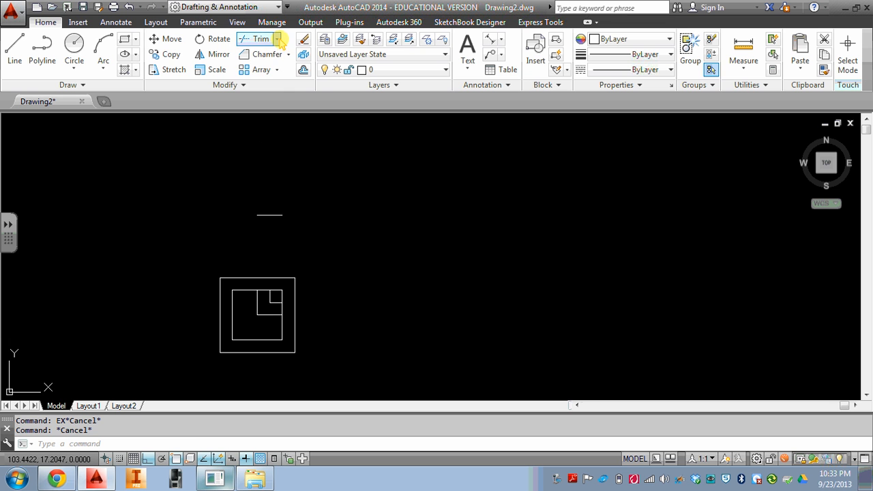
left_click(277, 39)
left_click(261, 85)
left_click(271, 185)
left_click(262, 223)
key("Return")
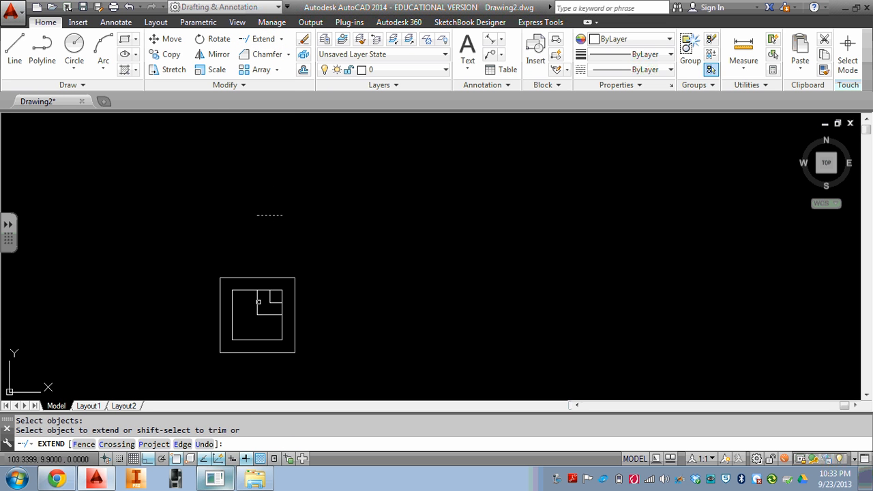
left_click(259, 302)
key("Escape")
key("Return")
key("Escape")
key("Escape")
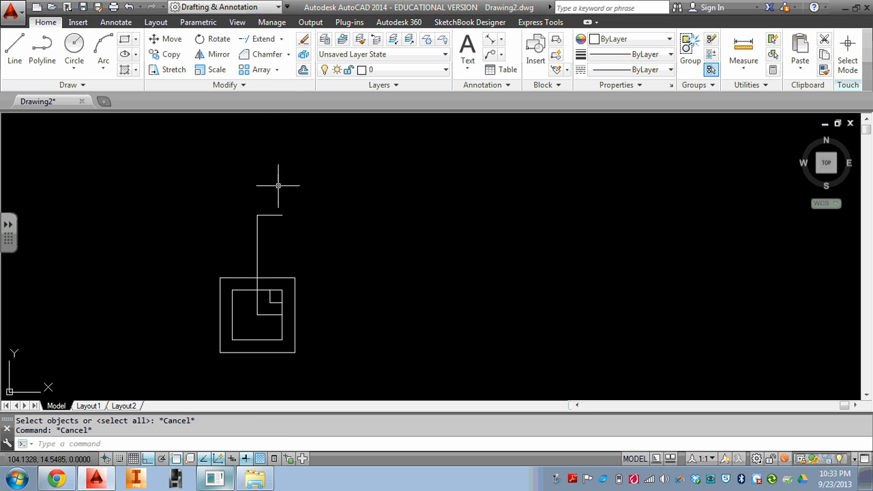
Offset the short horizontal line above the squares downward by 0.5
left_click(303, 70)
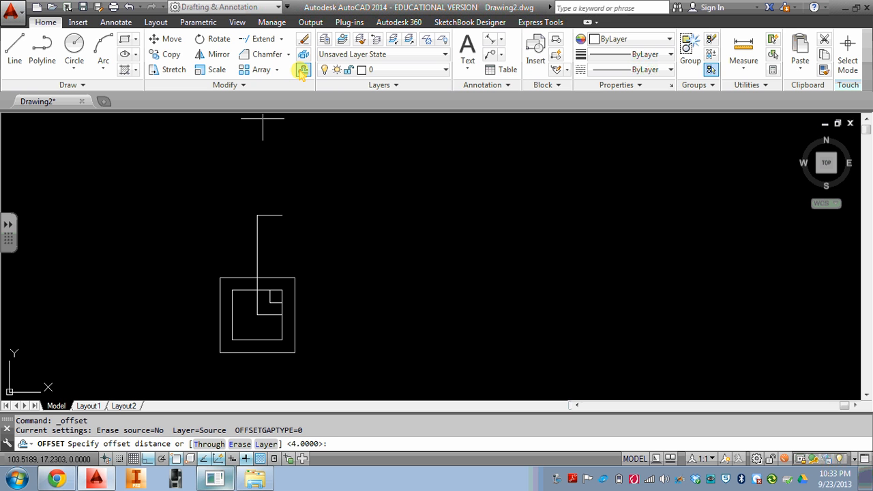
type(".5")
key("Return")
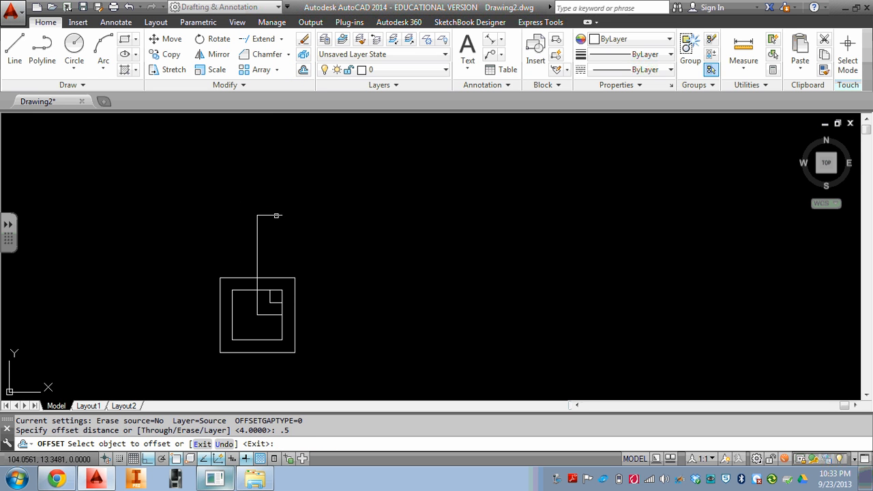
left_click(277, 215)
left_click(277, 251)
key("Escape")
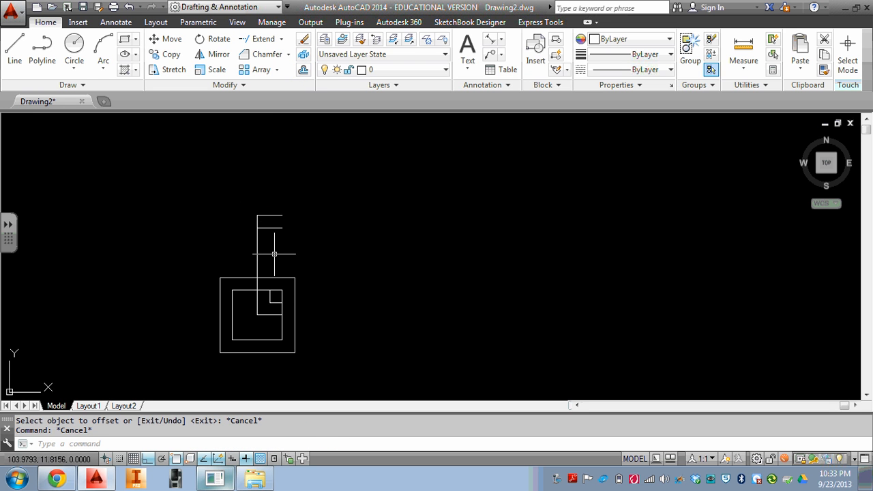
Extend the left edge of the 0.5-unit corner square up to the lower short horizontal line
left_click(263, 39)
left_click(282, 229)
left_click(272, 219)
key("Return")
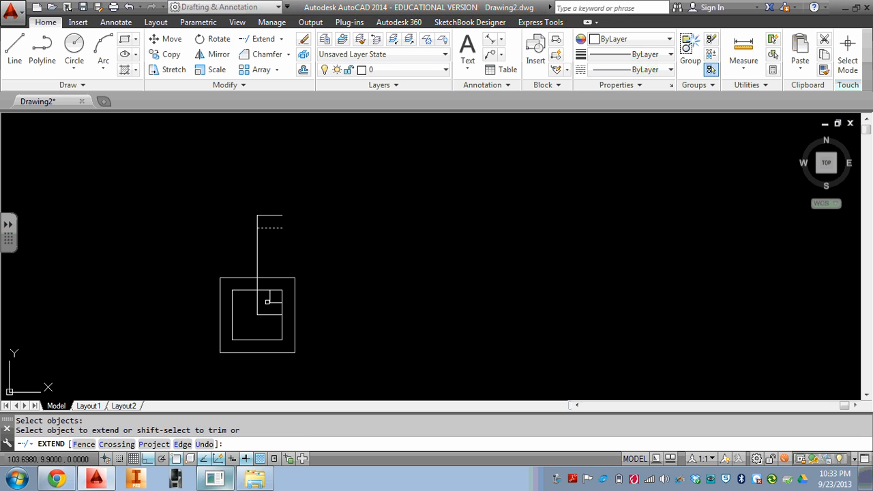
left_click(269, 296)
key("Escape")
Trim the part of the lower short horizontal line between the two tall vertical lines
type("tr")
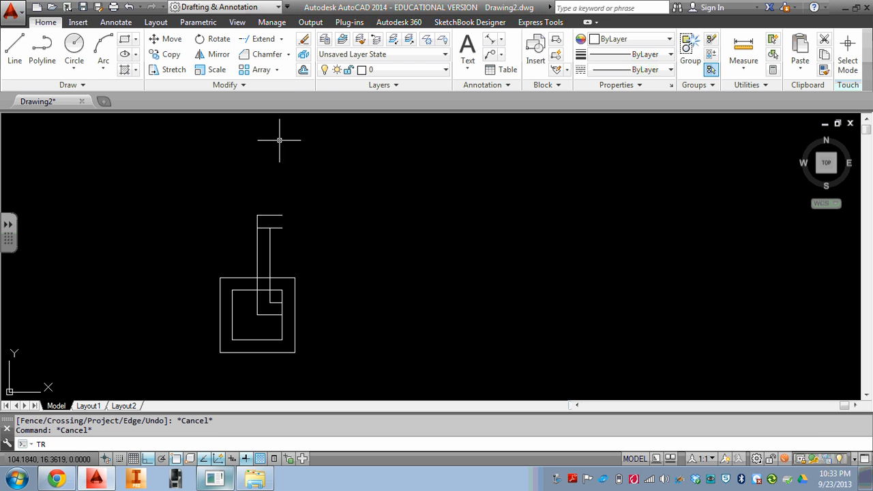
key("Return")
scroll(277, 222, "up", 4)
left_click(266, 273)
left_click(254, 265)
key("Return")
key("Escape")
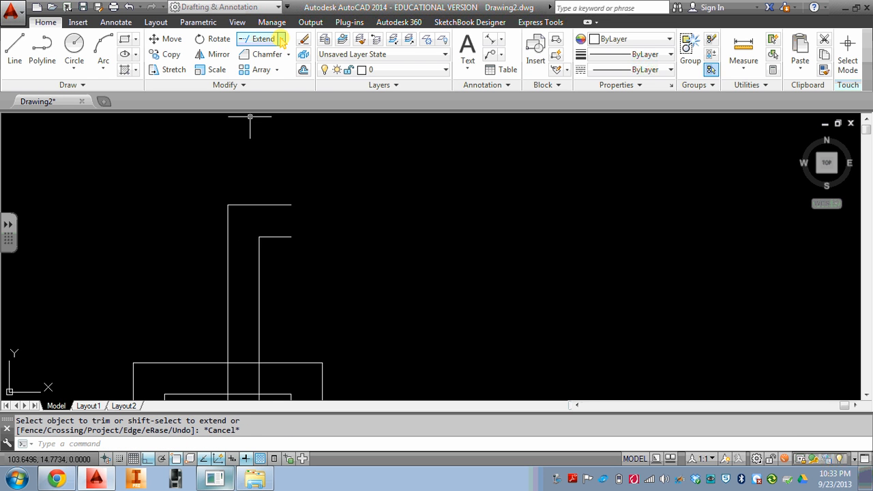
left_click(281, 39)
scroll(318, 202, "down", 5)
scroll(317, 202, "up", 2)
key("Escape")
key("Escape")
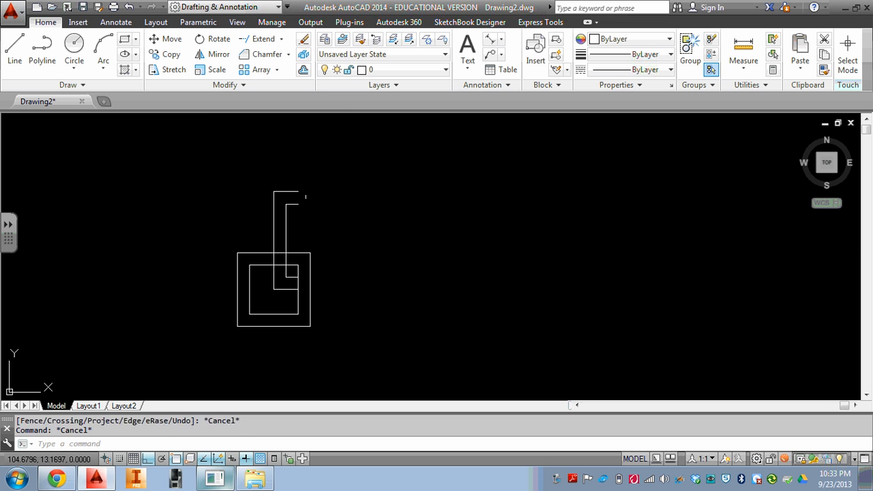
Offset the outer tall vertical line to the right by 4
left_click(303, 71)
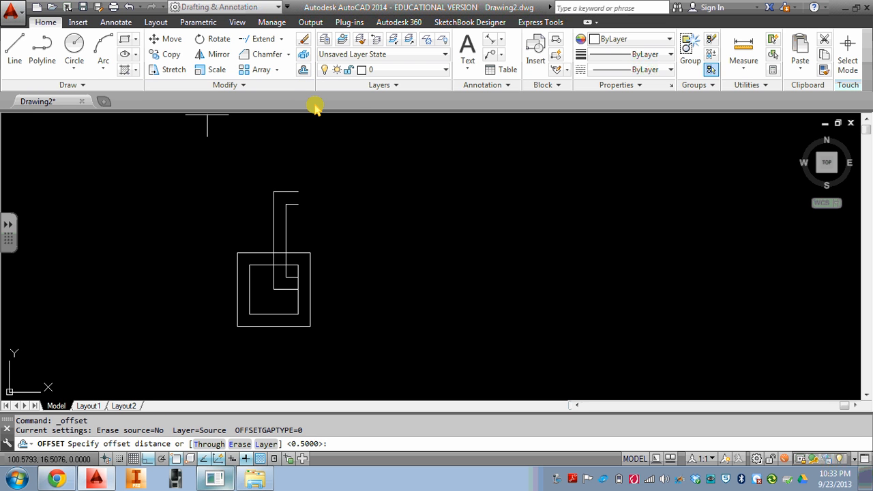
type("4")
key("Return")
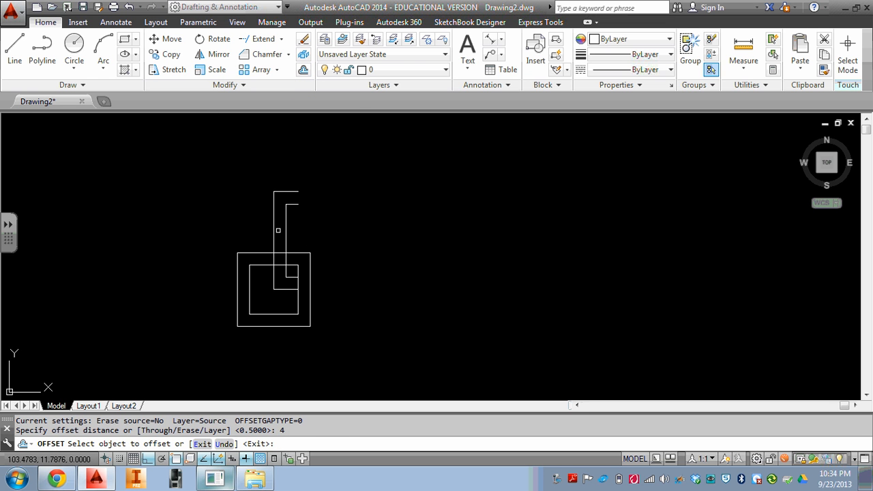
left_click(278, 231)
left_click(367, 242)
key("Escape")
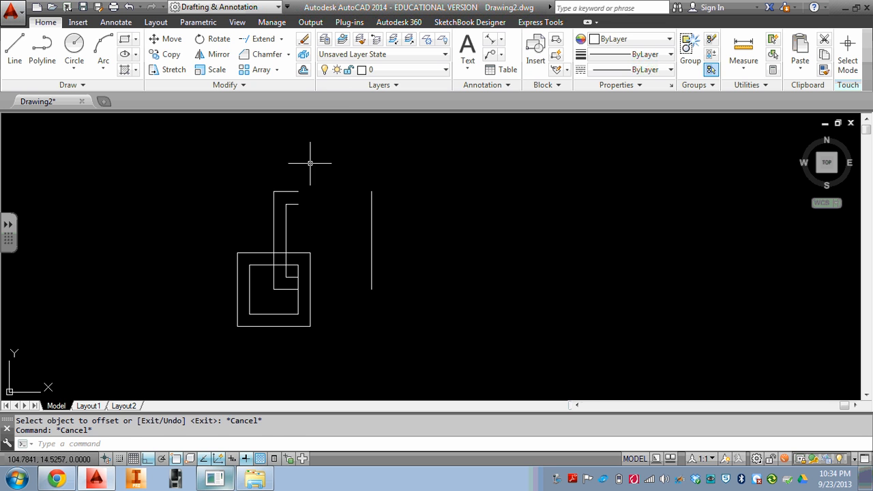
Offset the new far-right vertical line inward to the left by 0.5
key("Return")
type(".5")
key("Return")
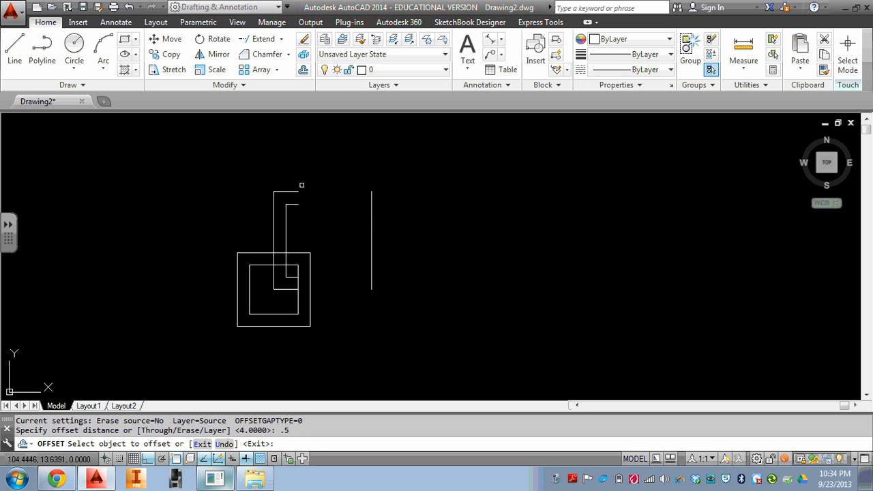
left_click(372, 226)
left_click(341, 224)
key("Escape")
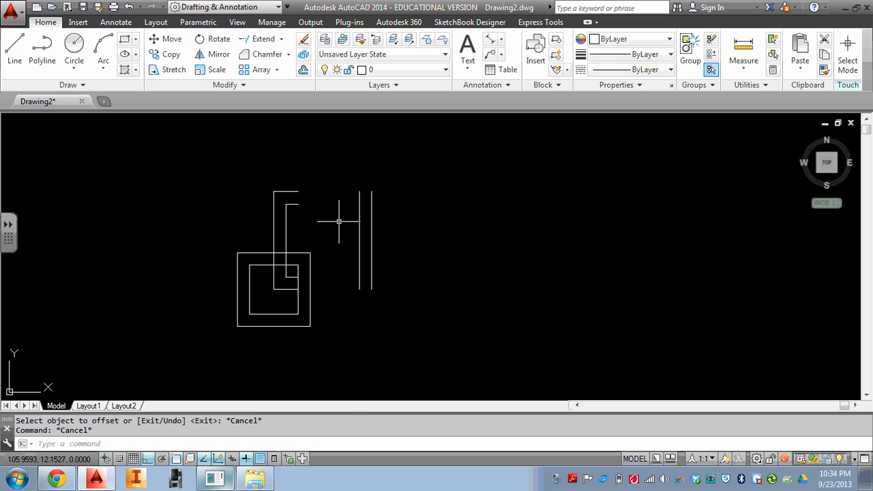
left_click(263, 39)
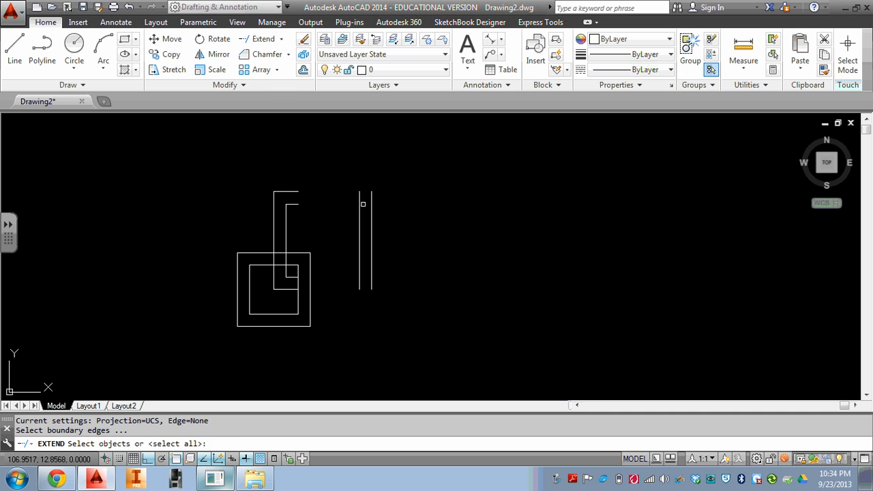
left_click(371, 209)
left_click(333, 222)
key("Escape")
key("Escape")
Extend the inner top and bottom horizontal lines to the inner of the two right vertical lines
key("Return")
left_click(362, 208)
left_click(304, 248)
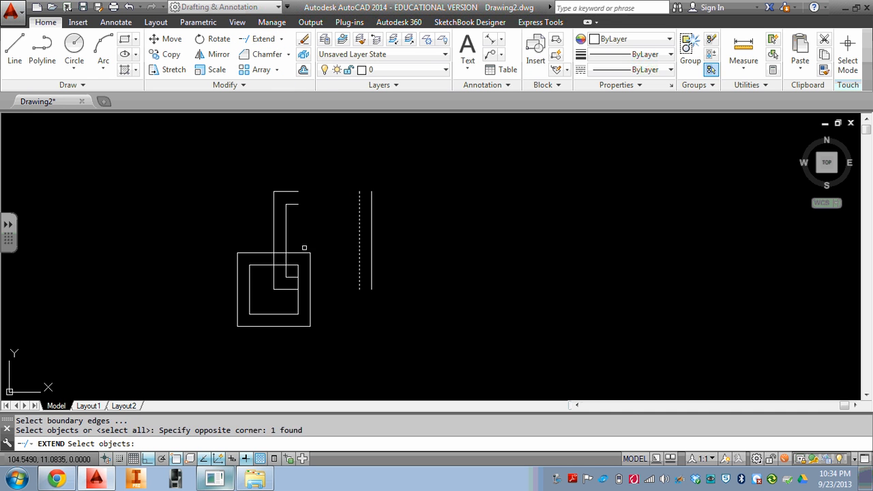
key("Return")
left_click(304, 202)
left_click(292, 215)
left_click(292, 277)
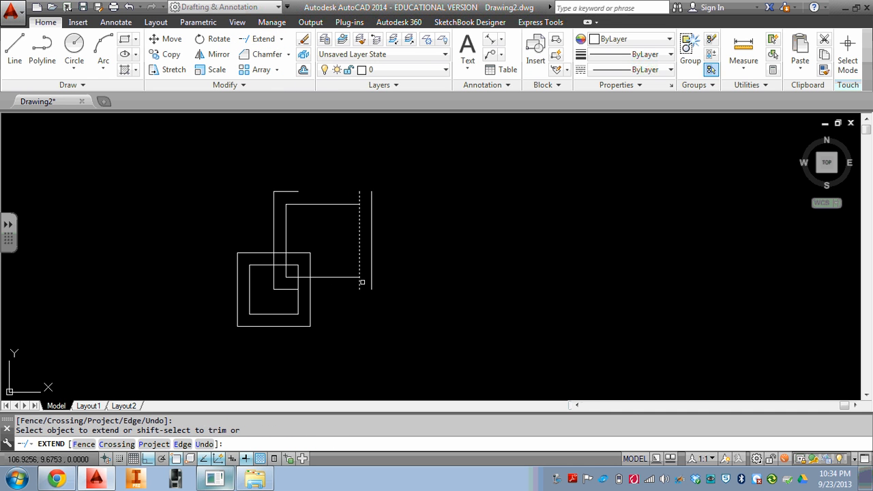
key("Return")
Extend the outer top and bottom horizontal lines to the outermost right vertical line
key("Return")
left_click(371, 260)
key("Return")
left_click(291, 288)
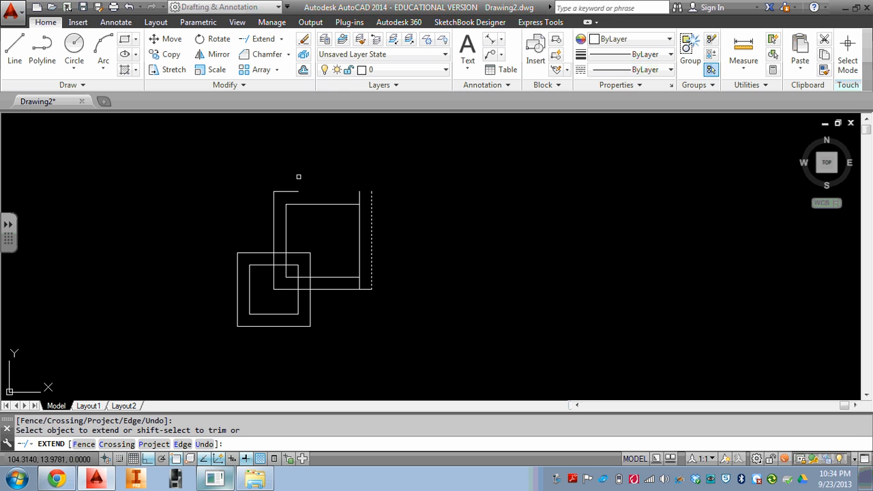
key("Escape")
Trim the inner right vertical line's ends that project past the inner square at top and bottom
type("TR")
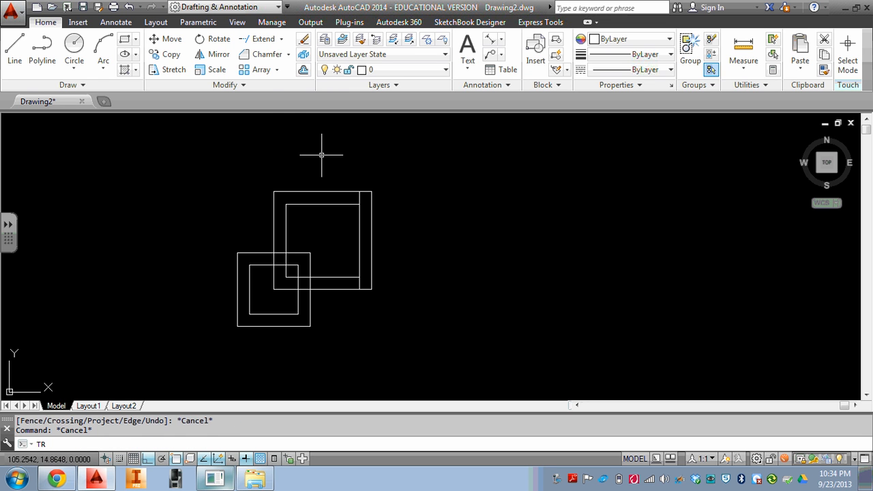
key("Escape")
key("Escape")
left_click(280, 39)
left_click(267, 60)
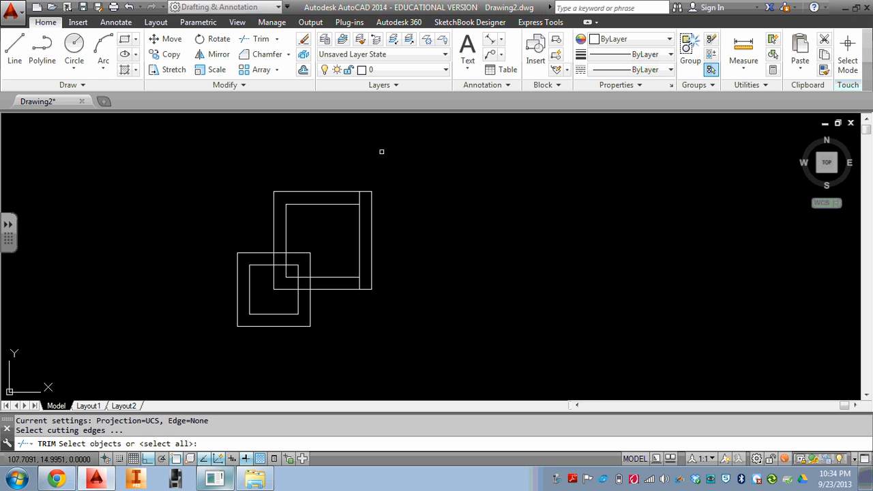
left_click(380, 150)
left_click(335, 331)
key("Return")
left_click(356, 283)
left_click(343, 222)
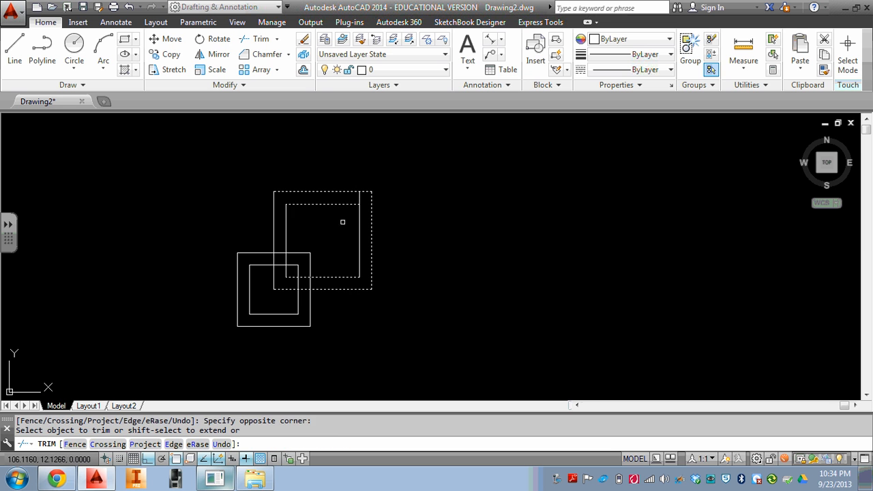
key("Escape")
Mirror the lower-left pair of nested squares about the vertical centreline of the large square, keeping the originals
mouse_move(268, 245)
middle_mouse_down()
mouse_move(281, 233)
mouse_move(289, 252)
middle_mouse_up()
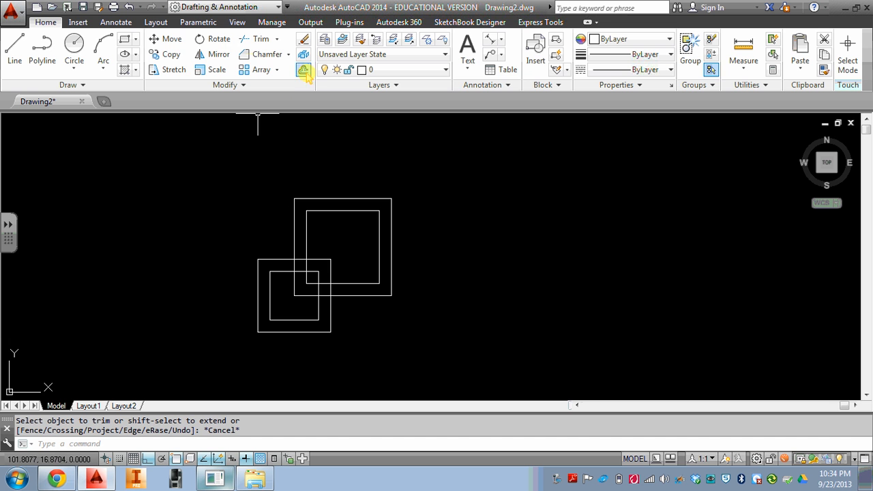
left_click(217, 57)
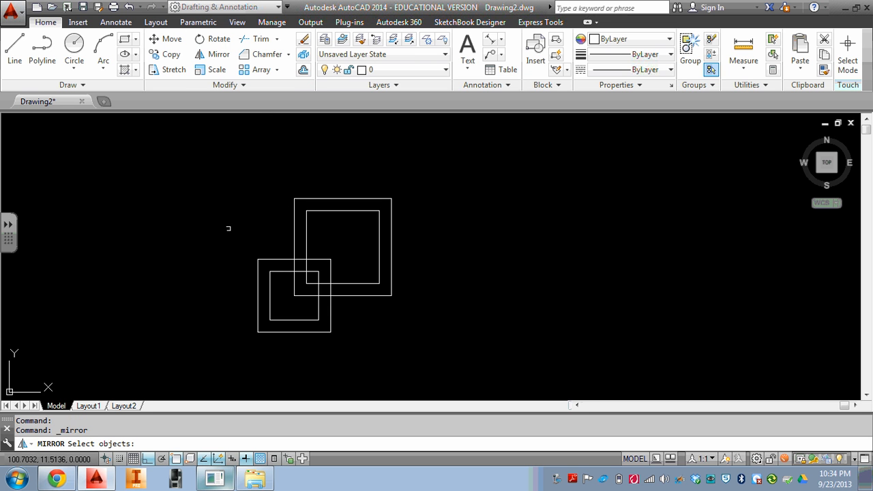
left_click(238, 247)
left_click(359, 365)
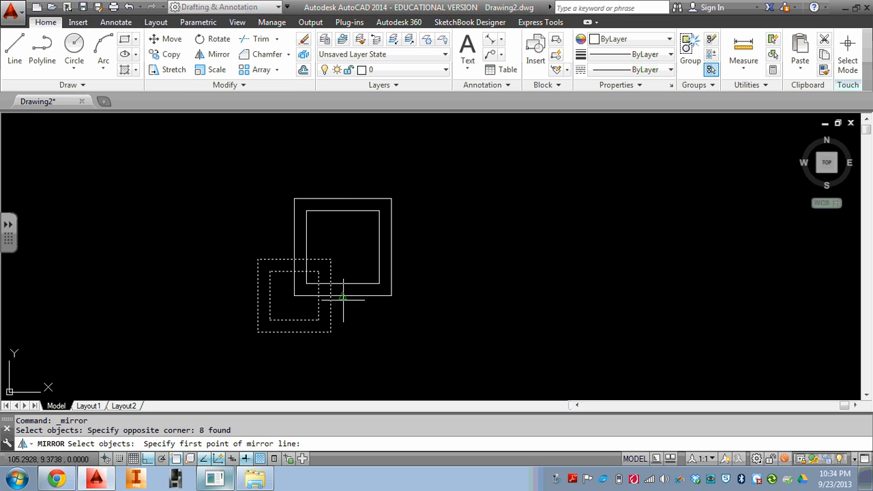
left_click(343, 298)
left_click(343, 346)
key("Return")
Mirror both lower pairs of nested squares about the horizontal centreline of the large square, keeping the originals
key("Return")
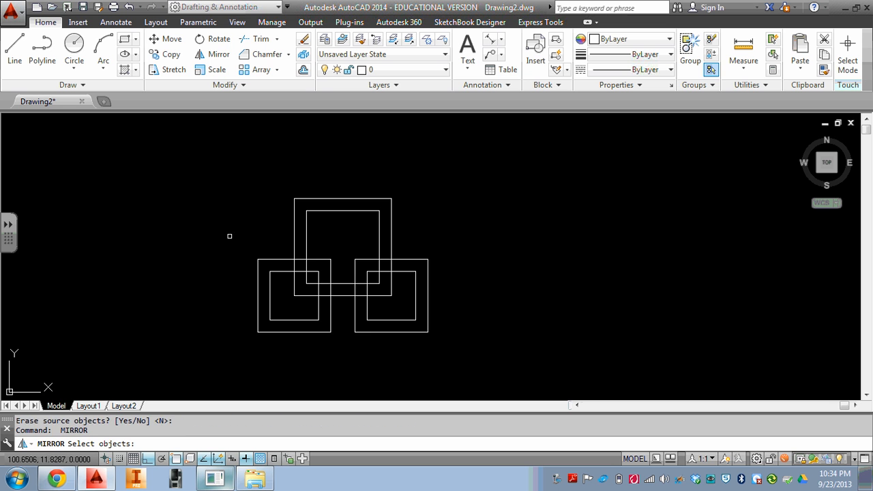
left_click(208, 232)
left_click(501, 363)
left_click(346, 275, "shift")
left_click(341, 305, "shift")
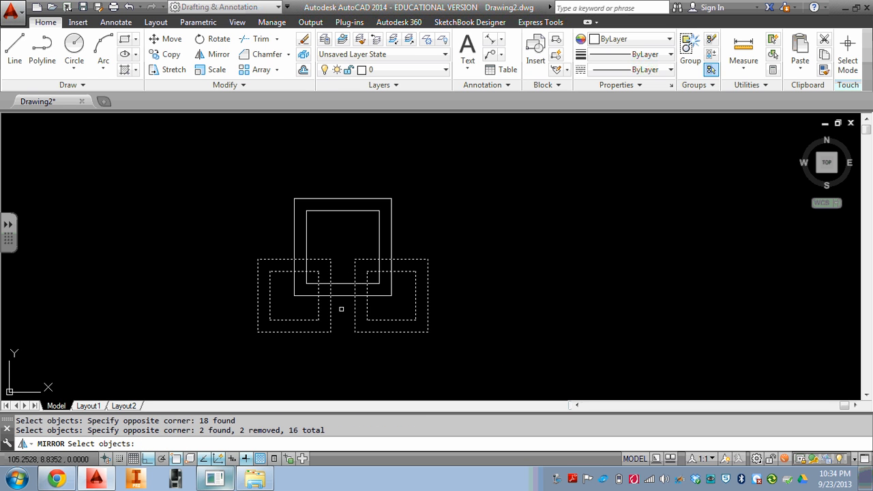
key("Return")
left_click(392, 247)
left_click(262, 243)
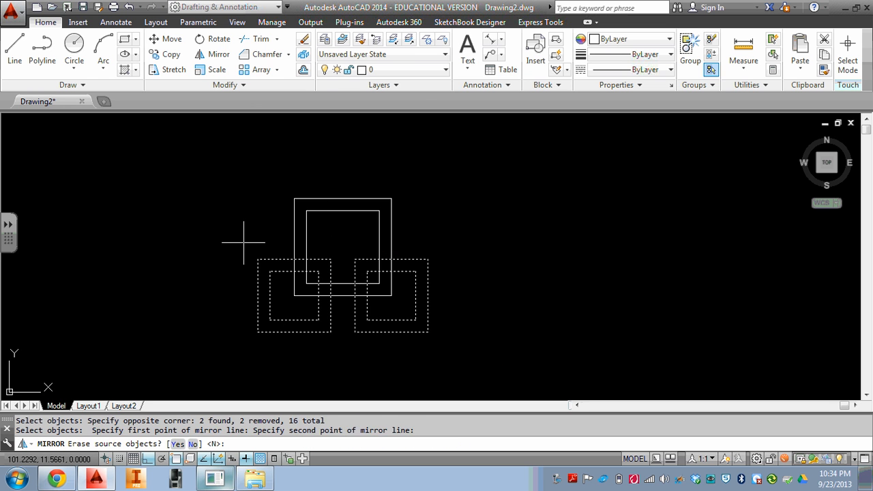
key("Return")
key("Escape")
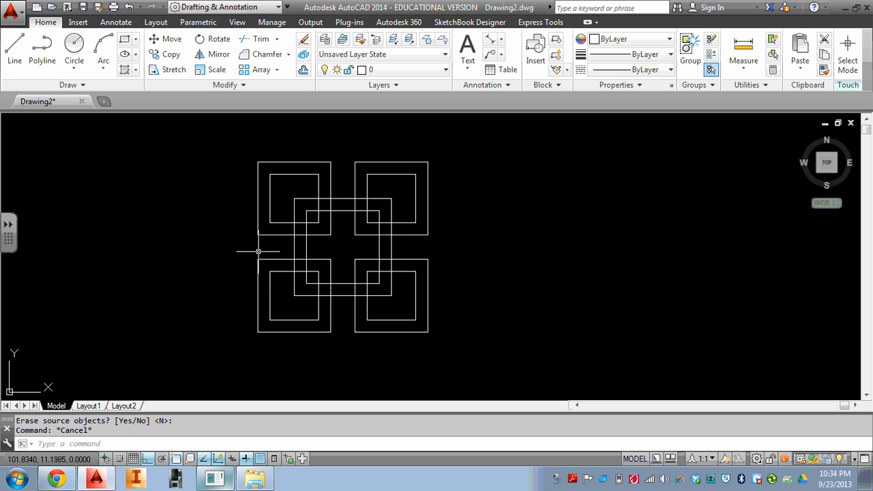
key("Escape")
Using all lines as cutting edges, trim the central frame's top edges inside the upper-left frame's right band and that frame's bottom edges inside the central left band
middle_click_drag(268, 245, 279, 263)
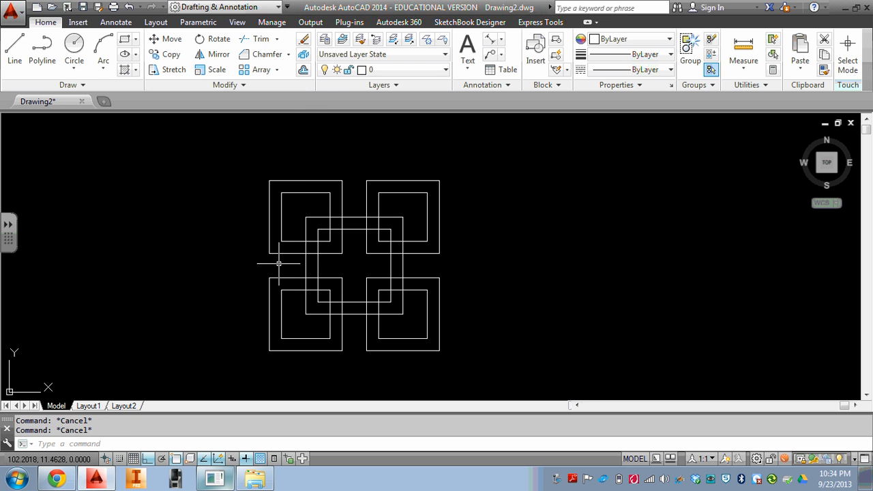
left_click(260, 39)
left_click(466, 166)
left_click(253, 375)
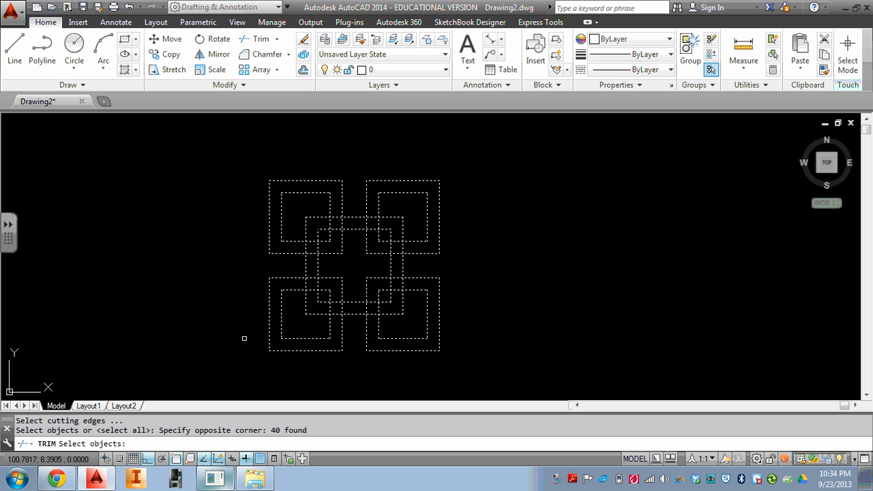
key("Return")
scroll(342, 225, "up", 4)
left_click(332, 199)
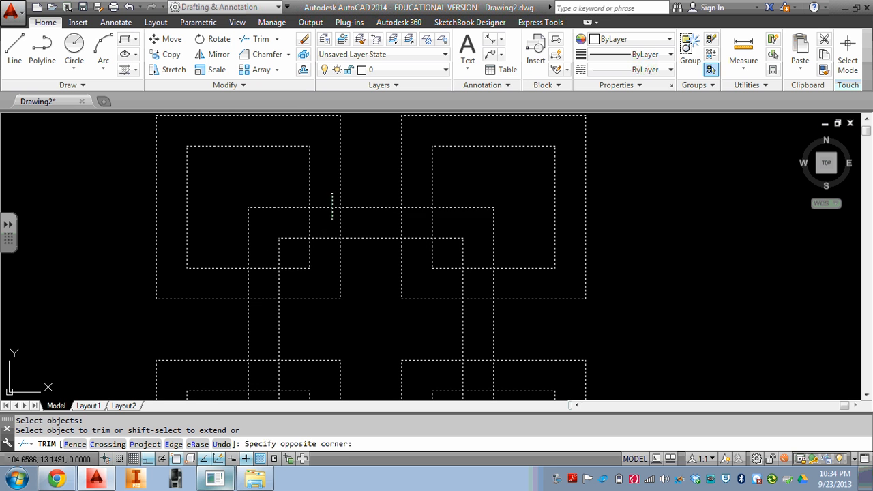
left_click(331, 252)
left_click(267, 261)
left_click(263, 307)
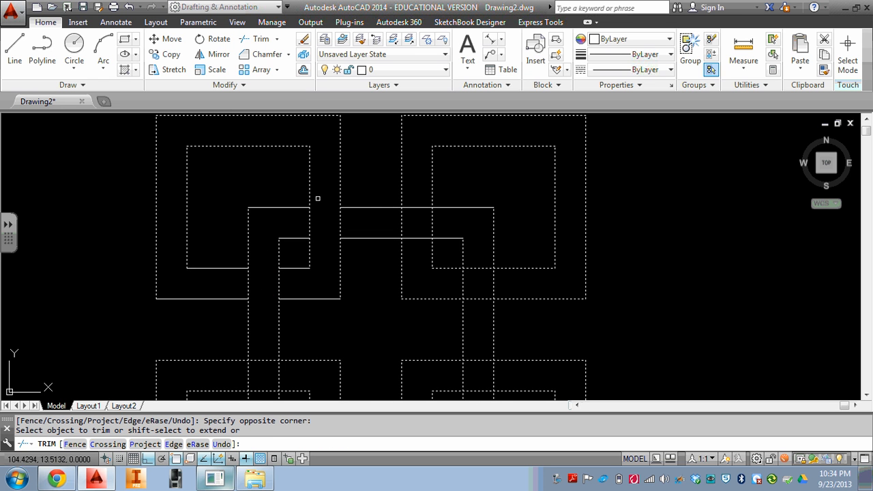
Trim the upper-right frame's left edges where they cross the central frame's top band
middle_click_drag(336, 225, 268, 237)
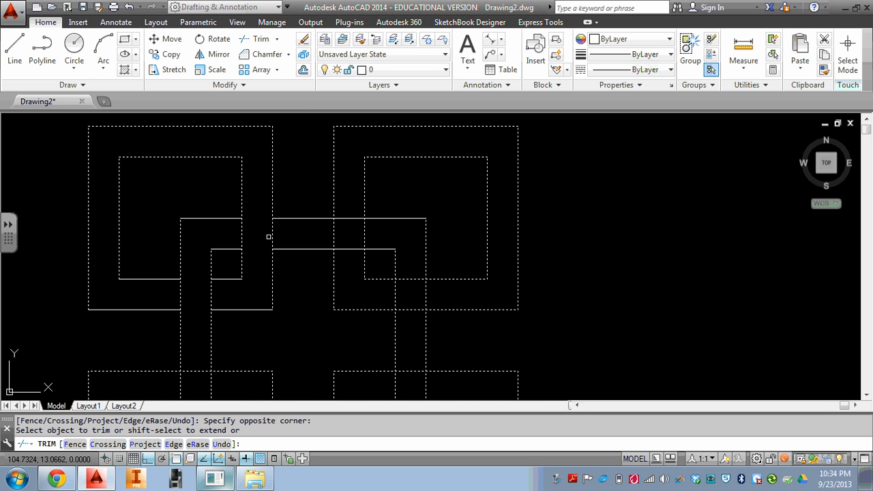
left_click(382, 226)
left_click(316, 236)
Try trimming the upper-right frame's bottom edges inside the central frame's right band, and undo that trim
left_click(420, 273)
left_click(411, 328)
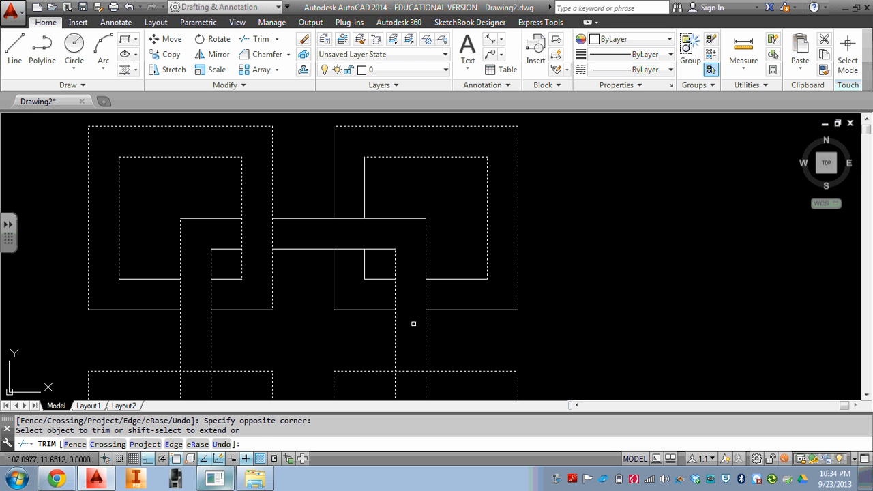
type("u")
key("Return")
Trim the central frame's right edges inside the upper-right frame's bottom band, and the lower-right frame's top edges inside the central right band
left_click(420, 282)
left_click(385, 297)
middle_click_drag(414, 305, 416, 138)
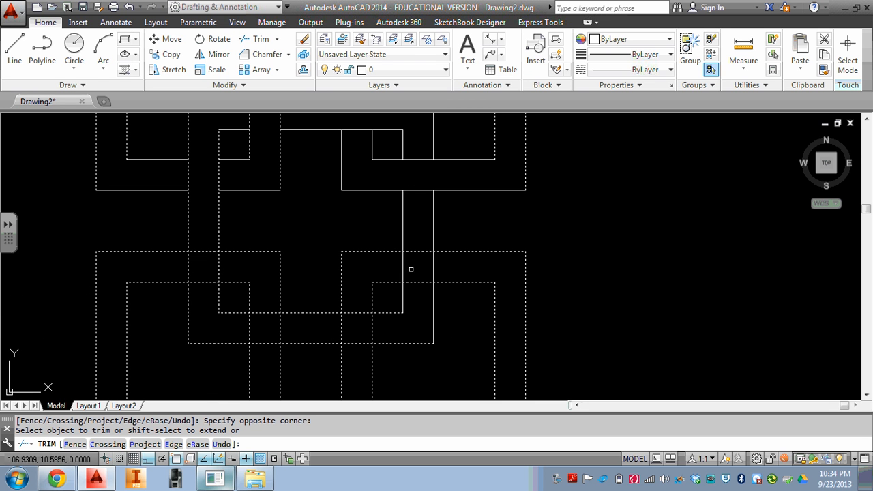
left_click(427, 237)
left_click(400, 309)
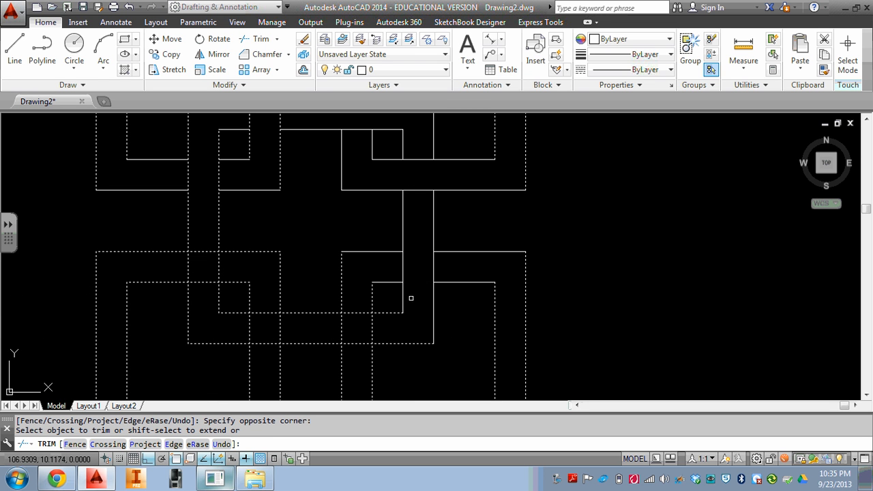
Trim the central frame's bottom edges where they pass through the lower-right frame's left band
left_click(408, 332)
left_click(319, 335)
left_click(363, 332)
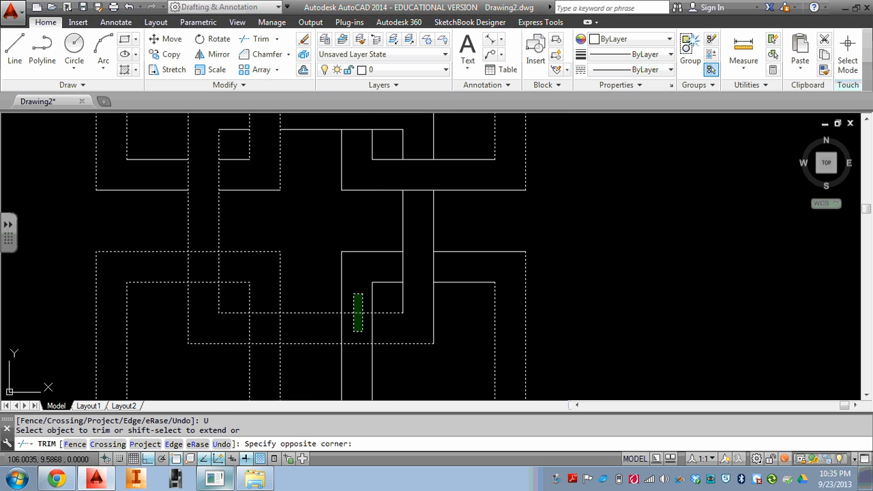
left_click(354, 292)
Try trimming the overlapping edges where the lower-left frame crosses the central frame, and undo the trim
middle_click_drag(298, 335, 338, 334)
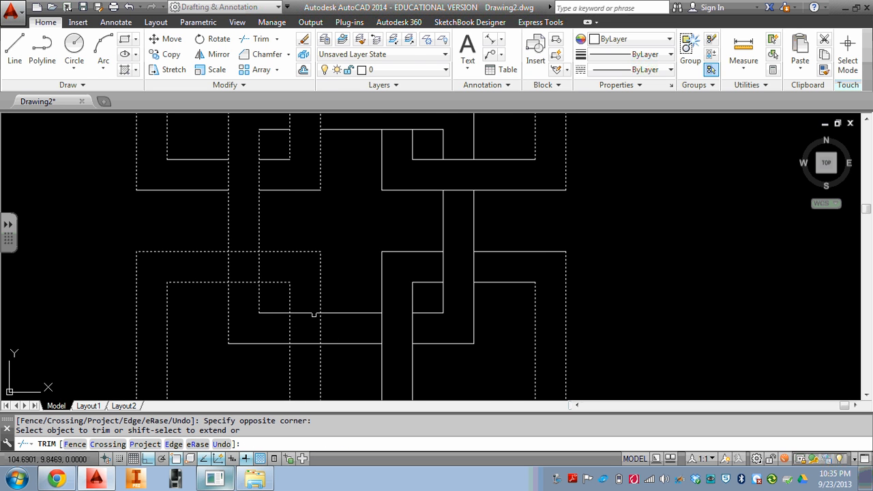
left_click(347, 322)
left_click(295, 341)
left_click(273, 263)
left_click(193, 273)
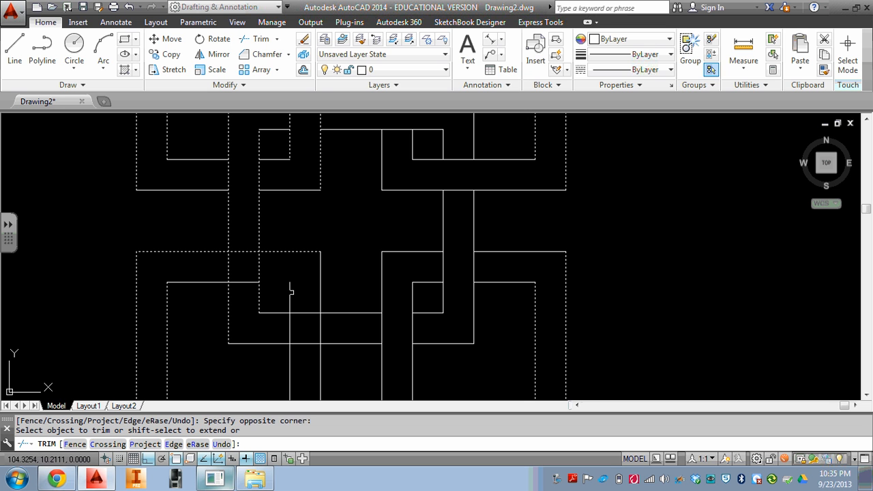
type("u")
key("Return")
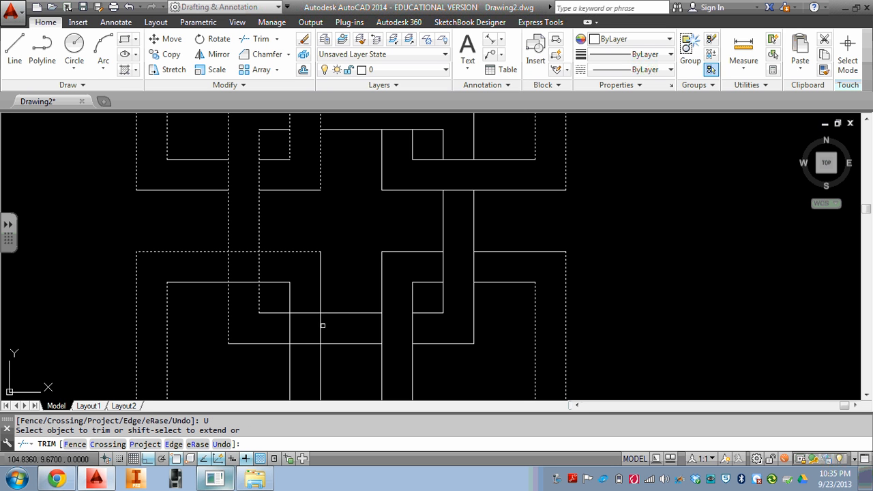
Try trimming the central frame's bottom edges inside the lower-left frame's right band, and undo the trim
left_click(314, 306)
left_click(305, 346)
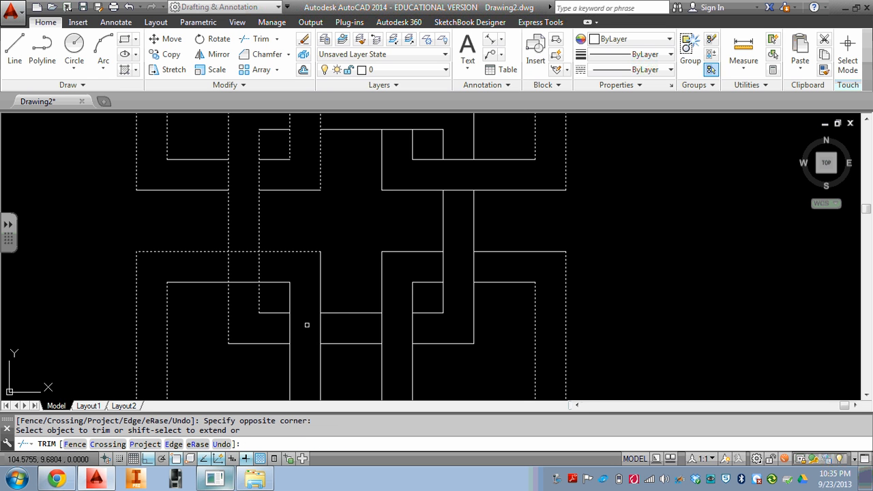
left_click(344, 325)
left_click(260, 328)
Trim the lower-left frame's right edges where they pass through the central frame's bottom band
left_click(330, 323)
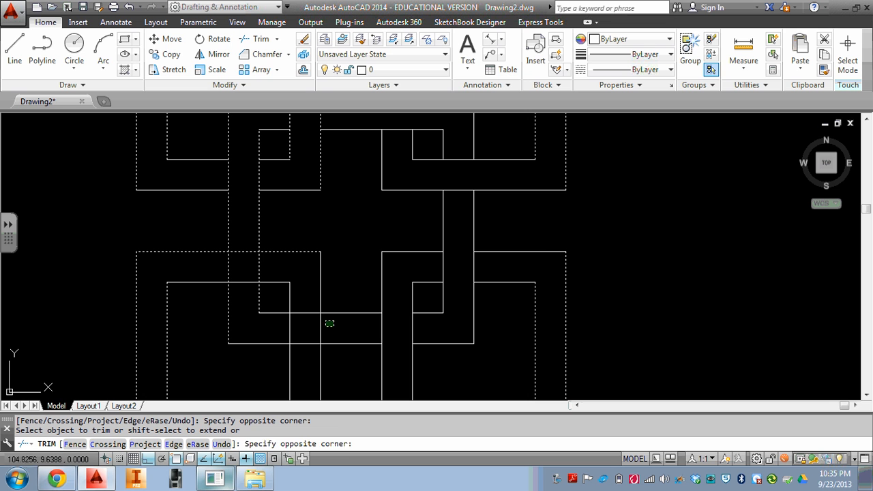
left_click(278, 337)
left_click(290, 327)
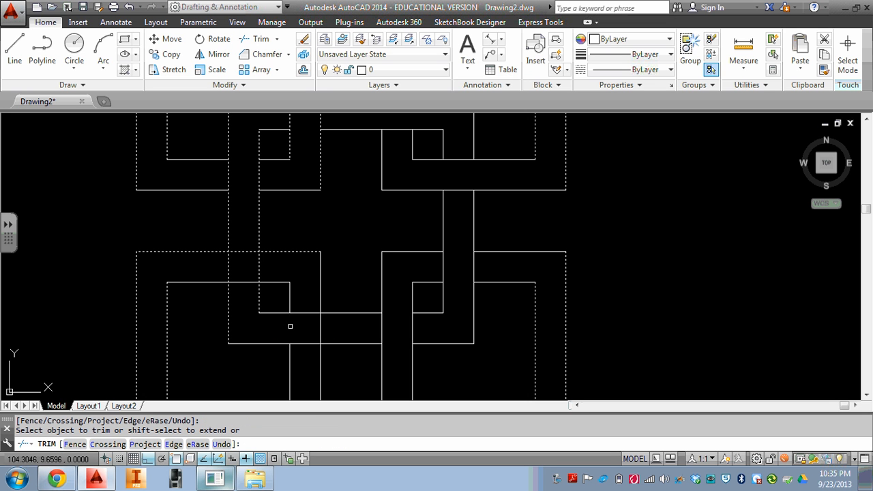
Trim the central frame's left edges inside the lower-left frame's top band and finish the Trim command
middle_click_drag(263, 278, 283, 300)
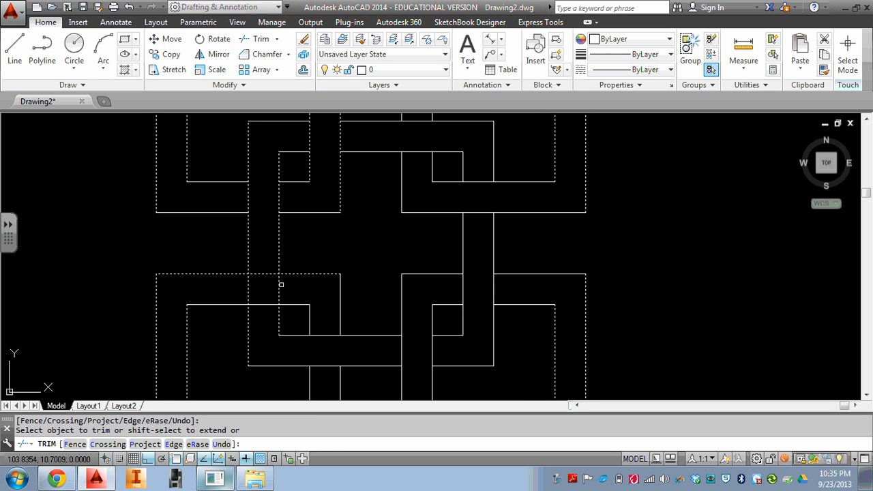
left_click(268, 261)
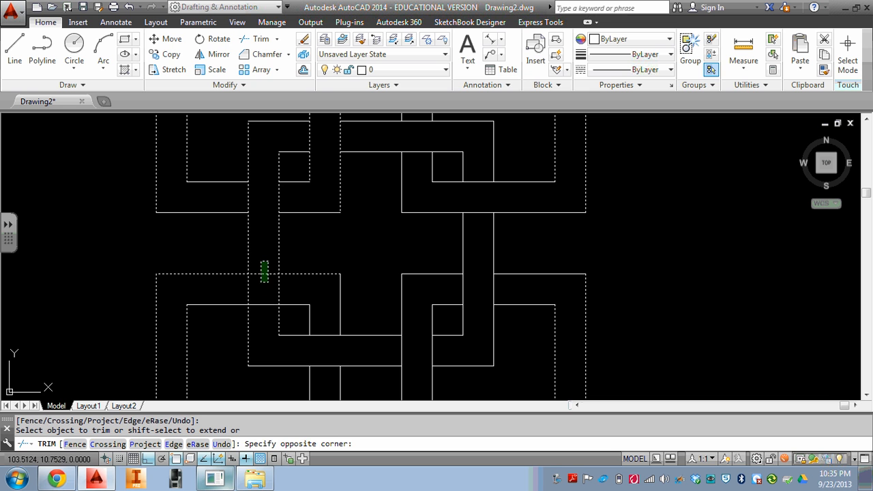
left_click(264, 281)
left_click(224, 297)
left_click(228, 292)
scroll(268, 290, "down", 2)
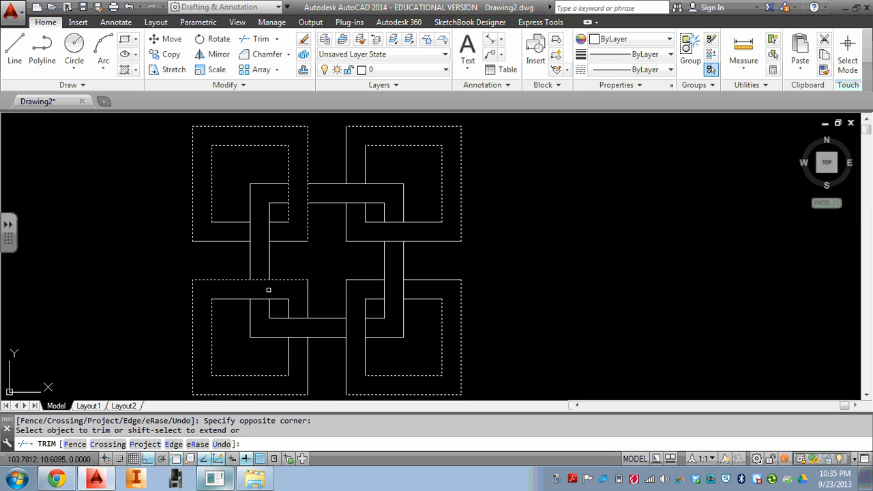
key("Escape")
scroll(276, 300, "down", 2)
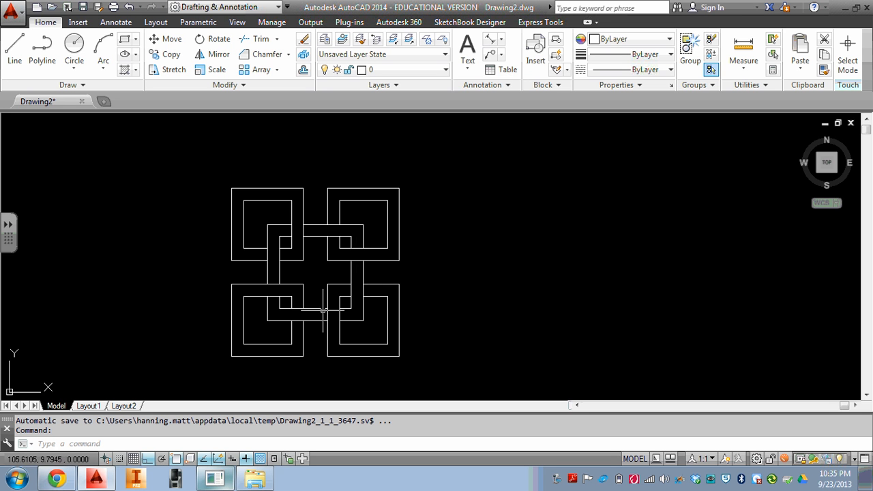
middle_click_drag(243, 278, 281, 267)
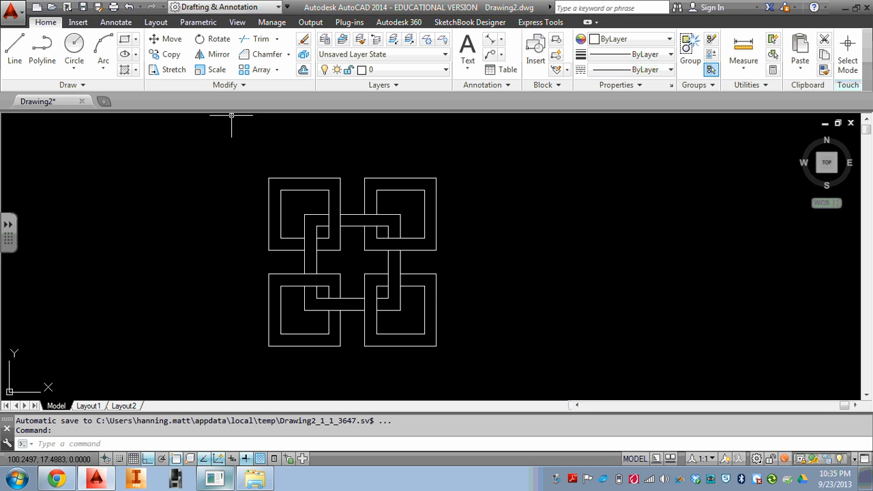
Select the entire interlaced pattern and assign it a heavier lineweight
key("Escape")
key("Escape")
left_click(217, 176)
left_click(489, 358)
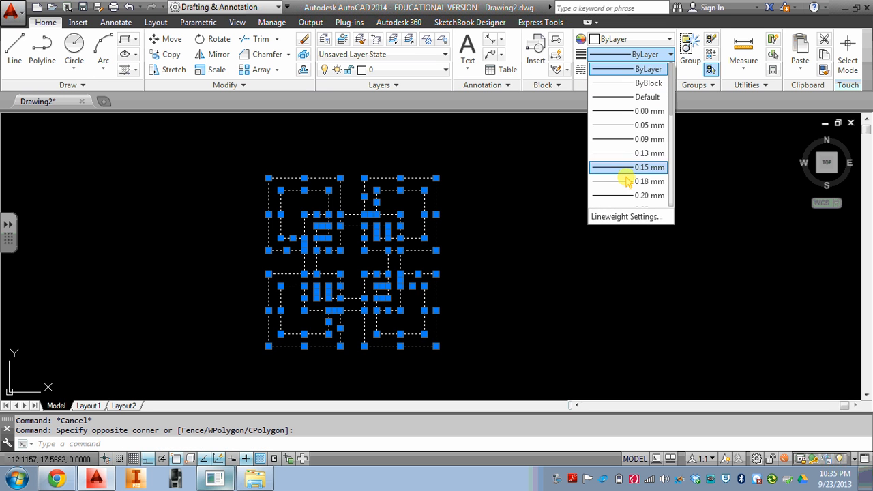
left_click(624, 193)
key("Escape")
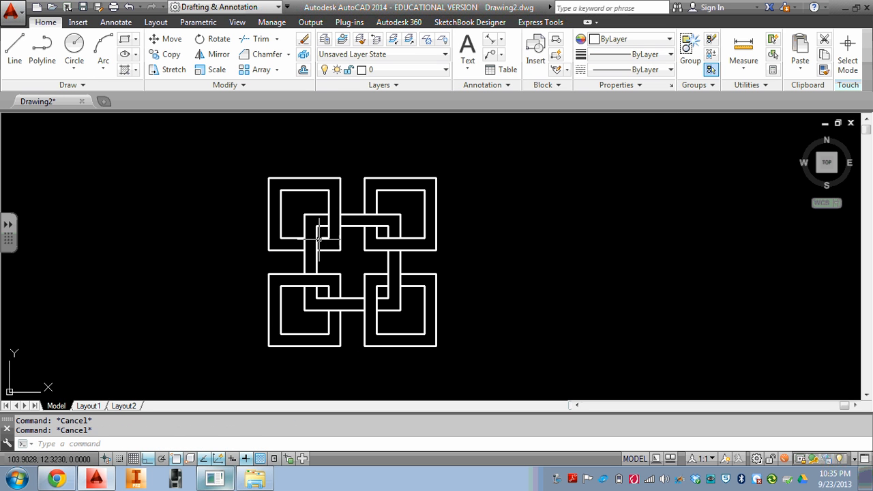
scroll(353, 241, "up", 3)
scroll(352, 241, "down", 3)
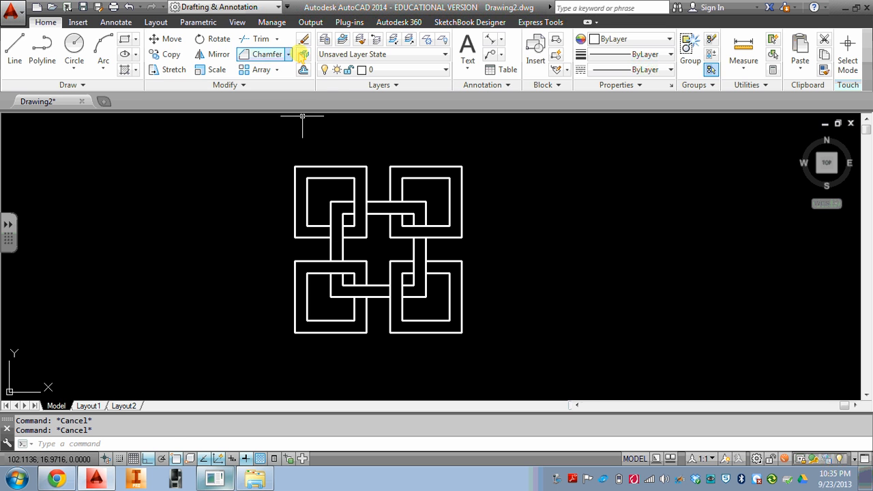
left_click(491, 55)
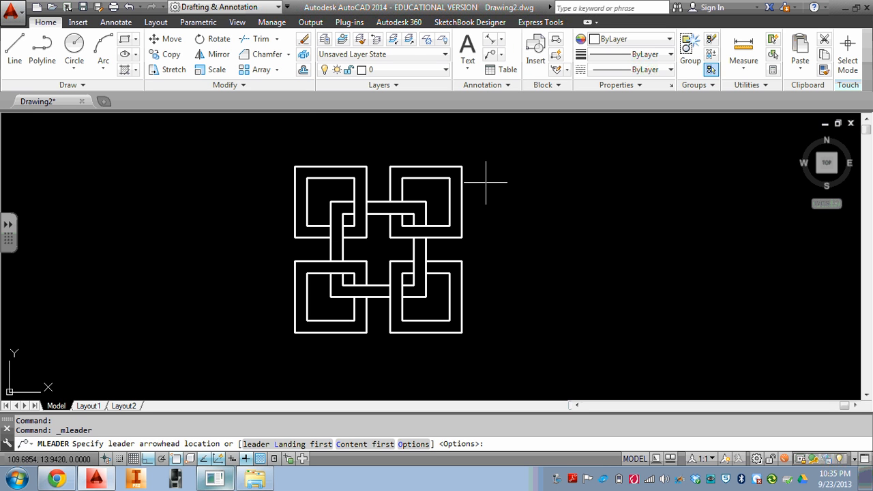
left_click(414, 164)
scroll(429, 157, "up", 2)
key("Escape")
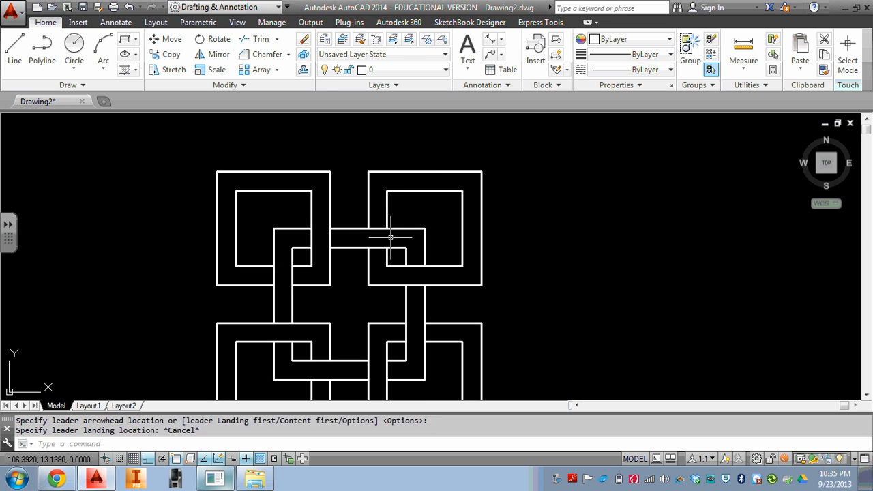
Start a new multileader and enable the Nearest object snap for placing its arrowhead
key("Return")
middle_click_drag(390, 237, 434, 172)
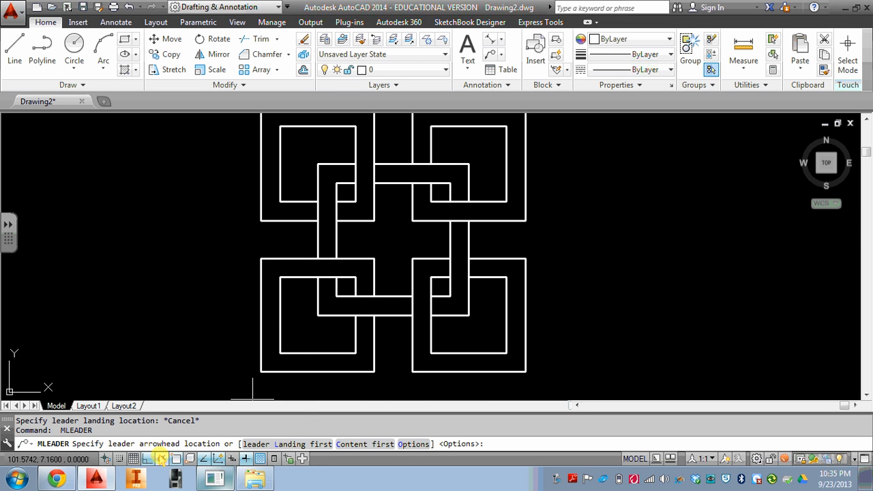
right_click(161, 458)
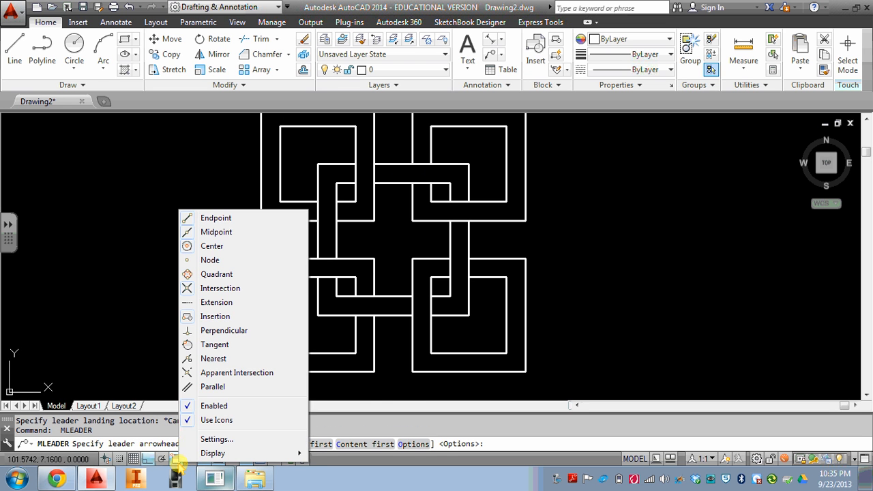
left_click(214, 346)
Place a leader from the central frame's top edge with Ortho off, angled up to the text "4.00 SQUARE"
left_click(390, 162)
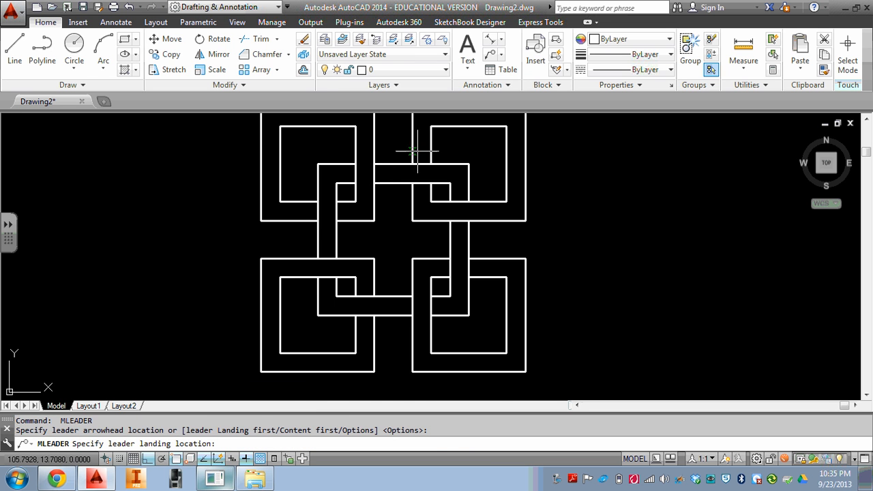
scroll(402, 150, "up", 2)
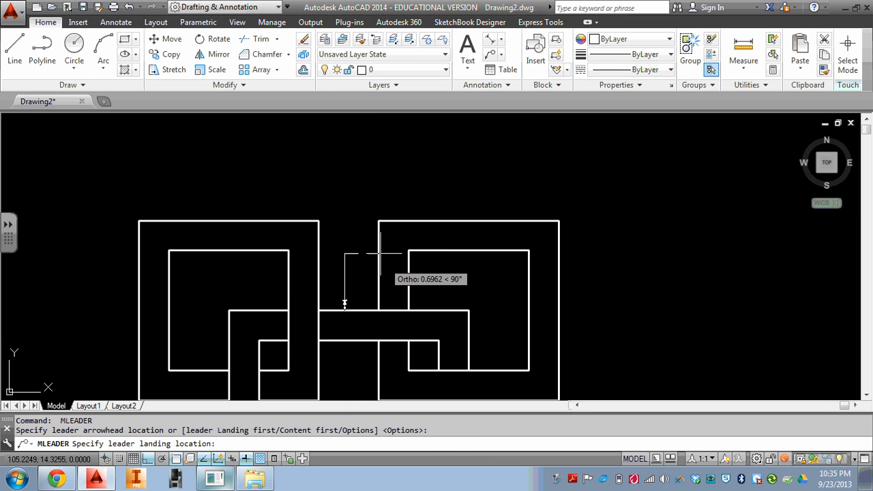
left_click(148, 458)
left_click(382, 170)
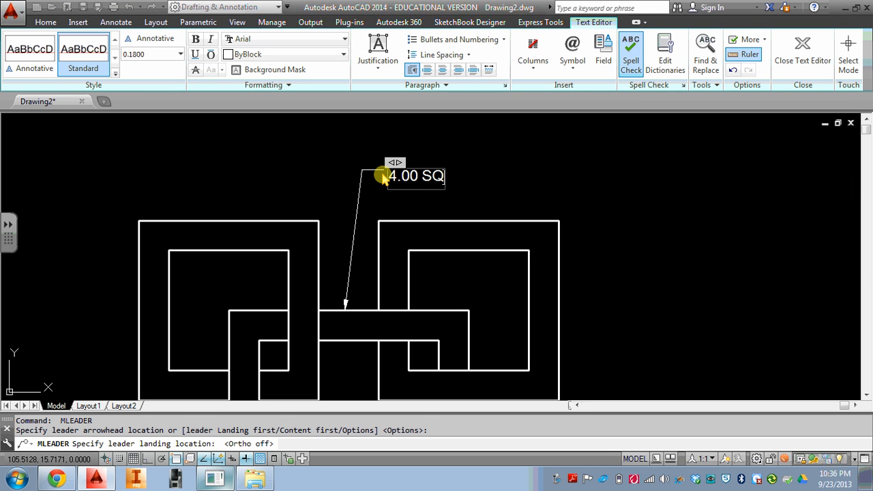
left_click(382, 392)
scroll(351, 251, "down", 3)
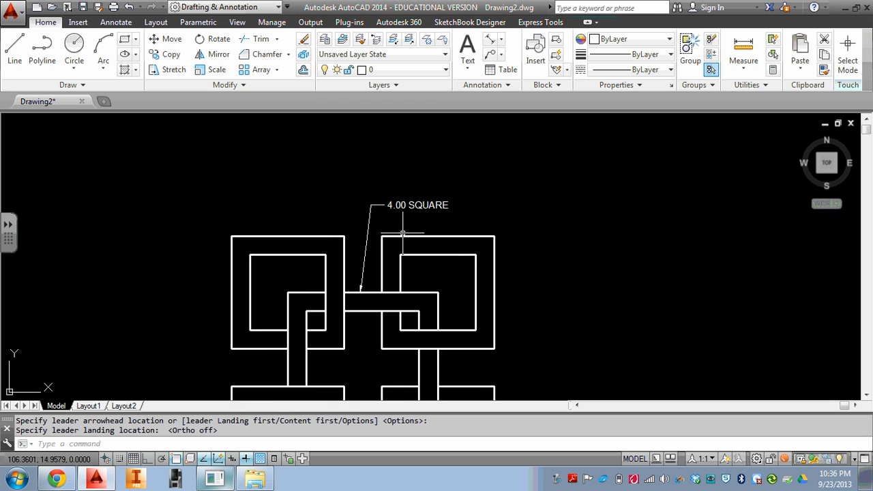
Add a multileader pointing at the lower-left frame's outer left edge with the text "3.00 SQUARE"
key("Return")
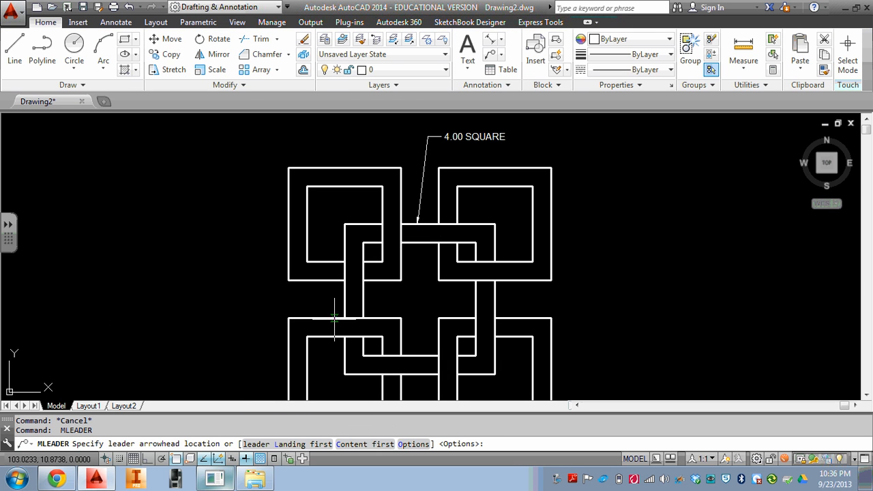
middle_click_drag(334, 318, 375, 208)
left_click(328, 245)
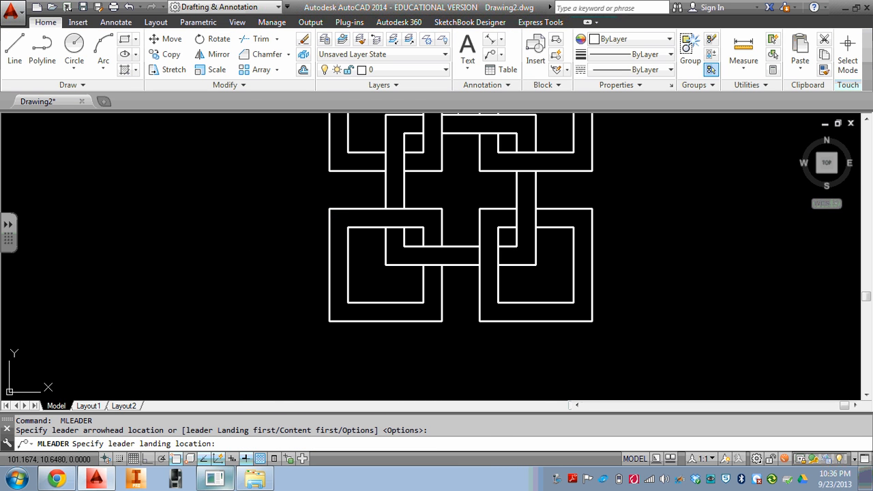
left_click(303, 217)
type("3.00 SQUARE")
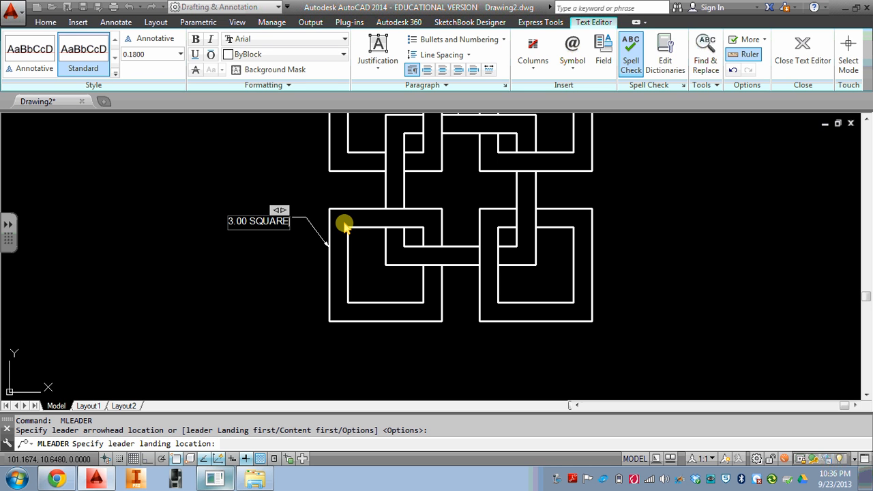
left_click(312, 302)
key("Escape")
scroll(335, 343, "down", 3)
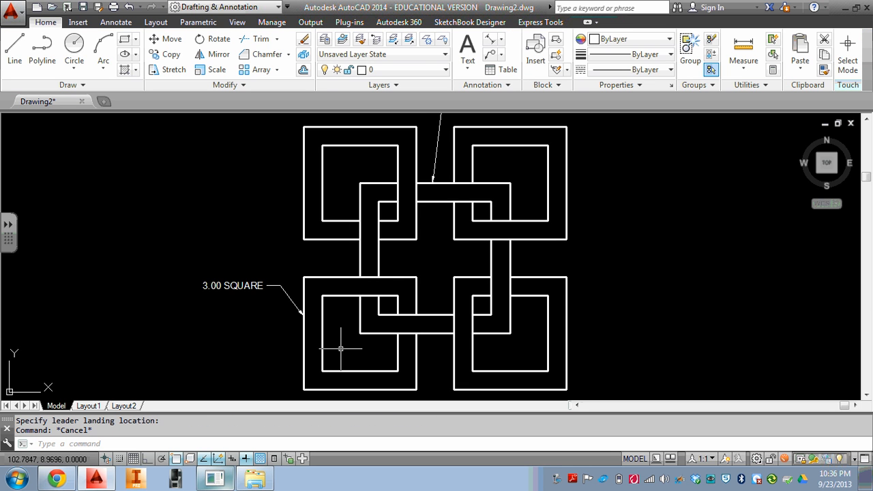
Add a vertical linear dimension across the central frame's top band at its upper-left corner, placed outside the pattern's left side
scroll(346, 340, "up", 2)
scroll(345, 340, "down", 2)
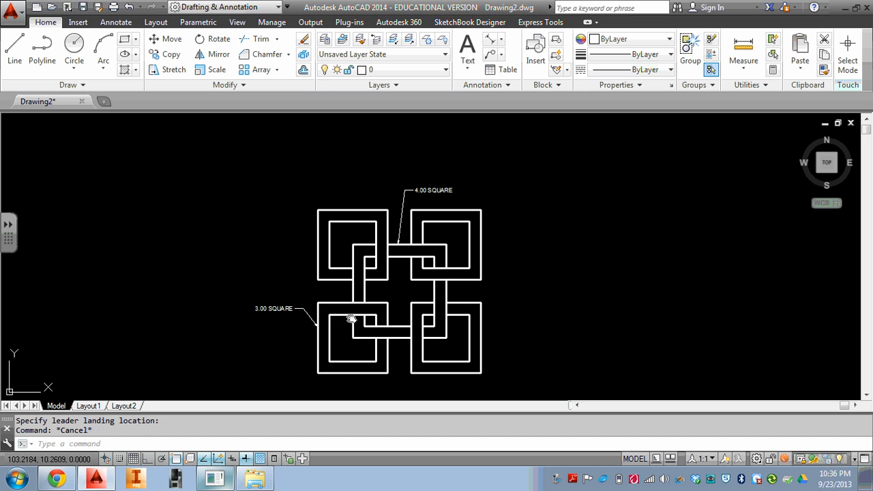
middle_click_drag(350, 321, 337, 315)
key("Escape")
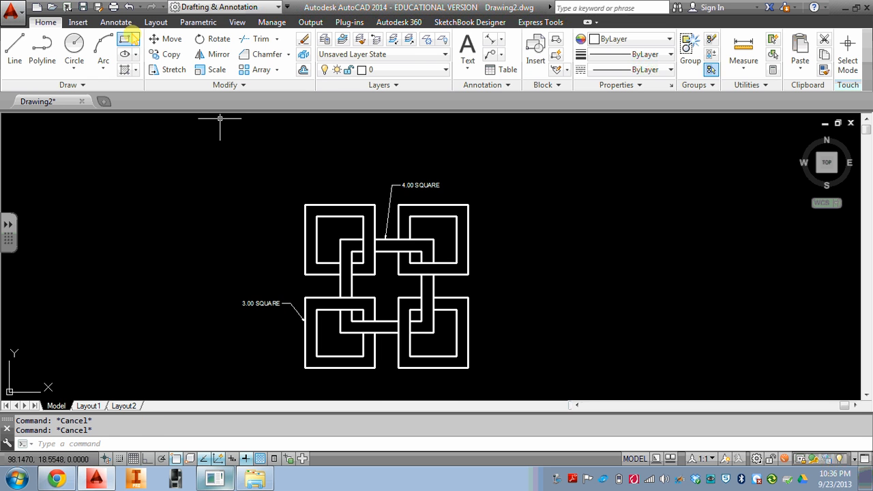
left_click(502, 41)
left_click(474, 59)
scroll(360, 244, "up", 2)
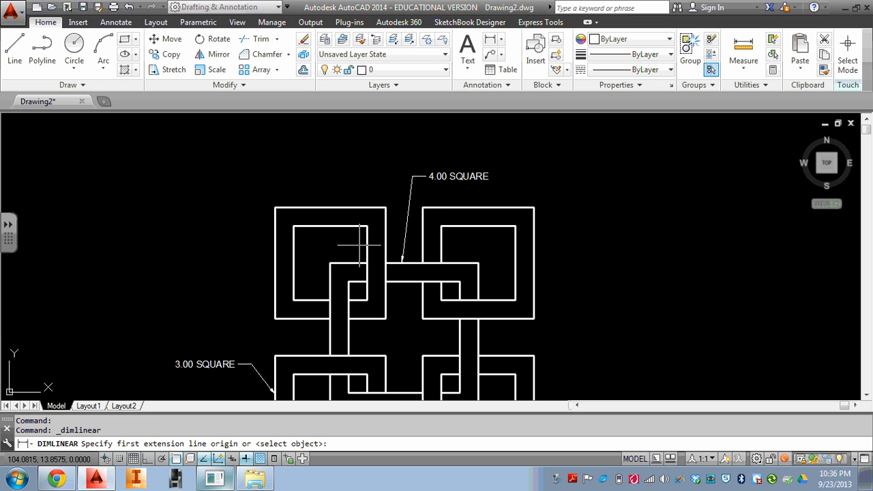
middle_click_drag(318, 261, 341, 226)
left_click(352, 228)
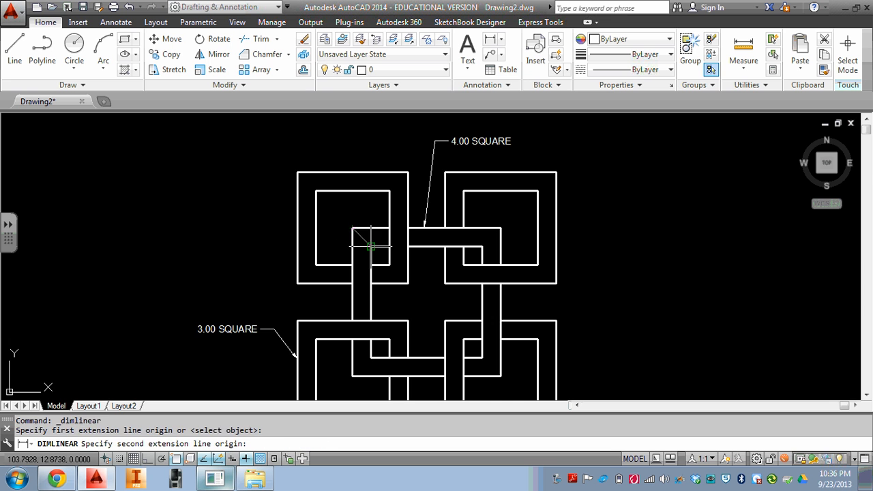
left_click(371, 245)
left_click(270, 238)
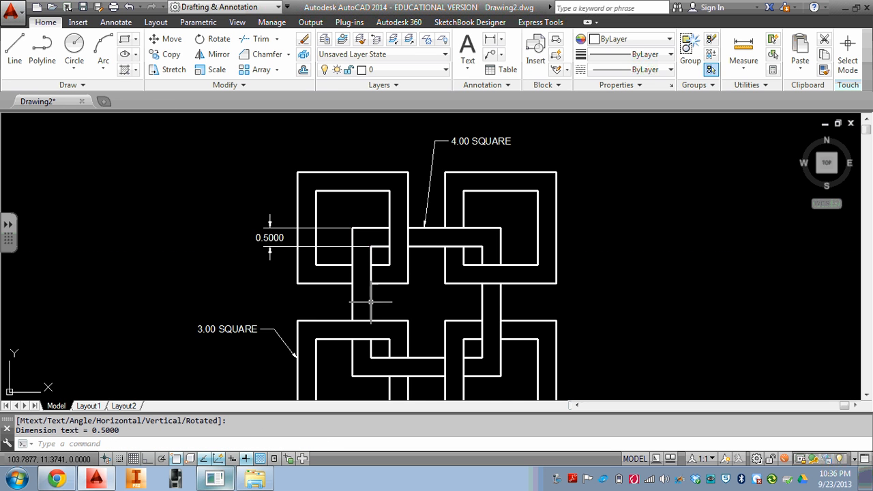
Add a vertical linear dimension from the lower-left frame's inner top edge to the central frame's inner bottom edge, placed left of the pattern
middle_click_drag(361, 293, 373, 250)
key("Return")
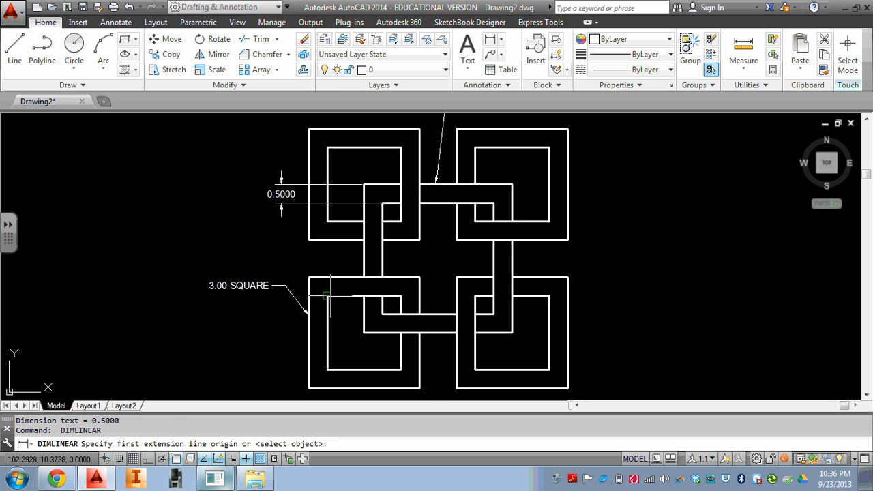
left_click(327, 297)
left_click(364, 297)
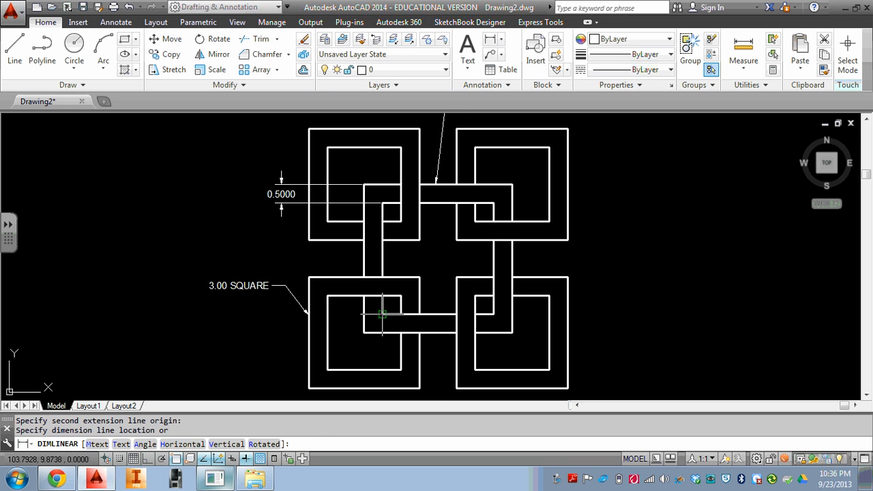
left_click(282, 300)
key("Escape")
Move the "3.00 SQUARE" leader's text below the neighbouring dimension and its arrowhead lower on the frame's left edge
left_click(240, 295)
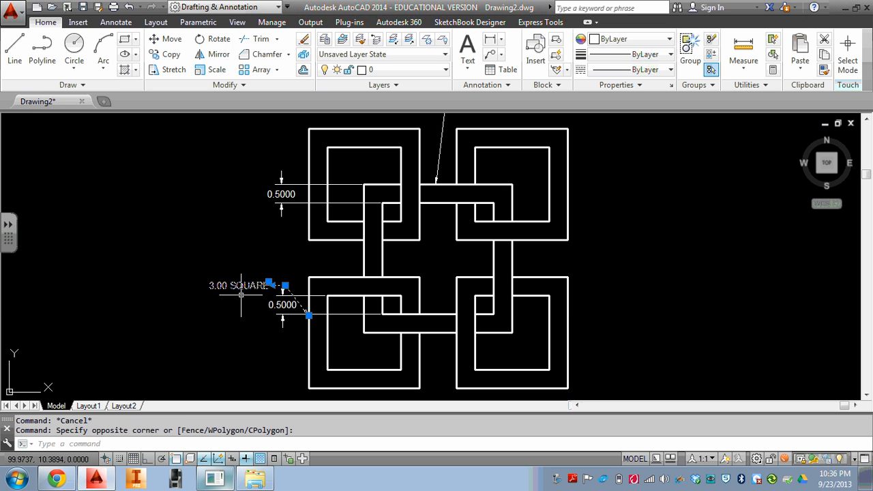
left_click(283, 285)
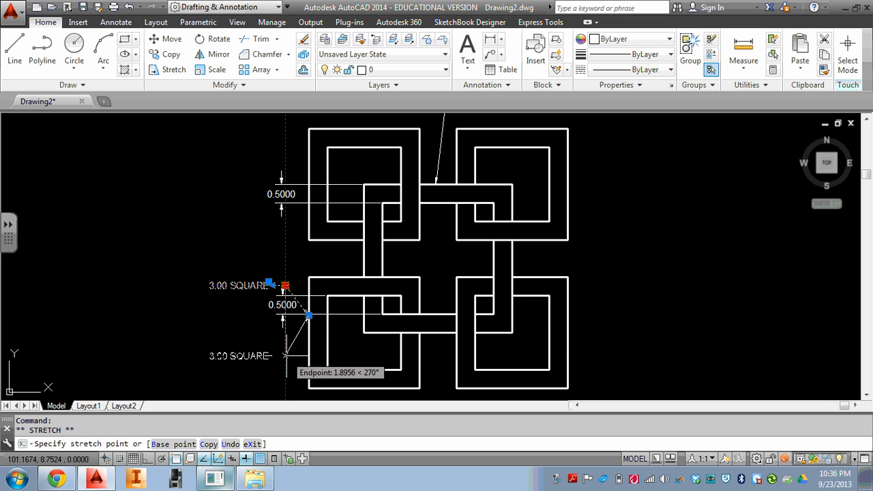
left_click(285, 356)
left_click(309, 316)
left_click_drag(309, 316, 302, 335)
left_click(307, 335)
key("Escape")
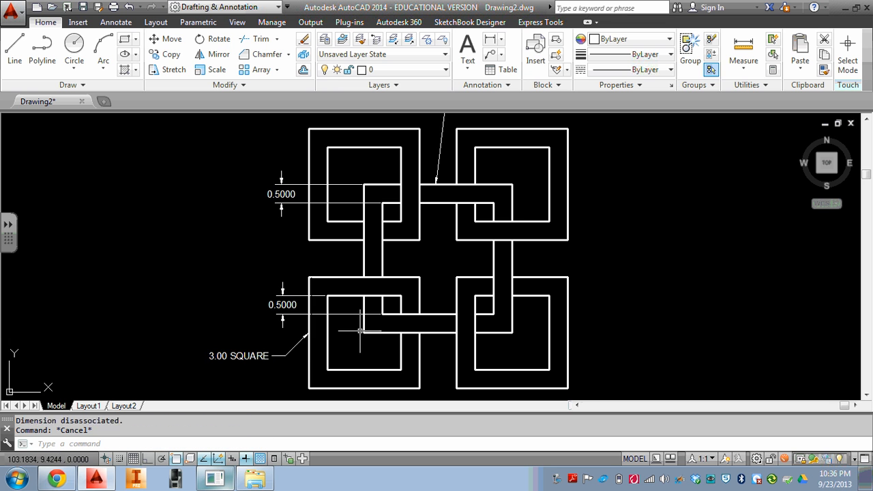
key("Escape")
scroll(349, 263, "down", 2)
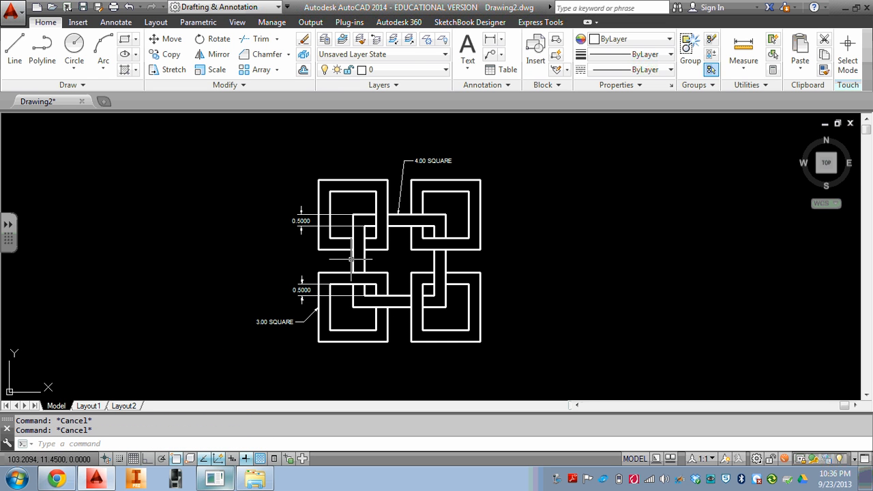